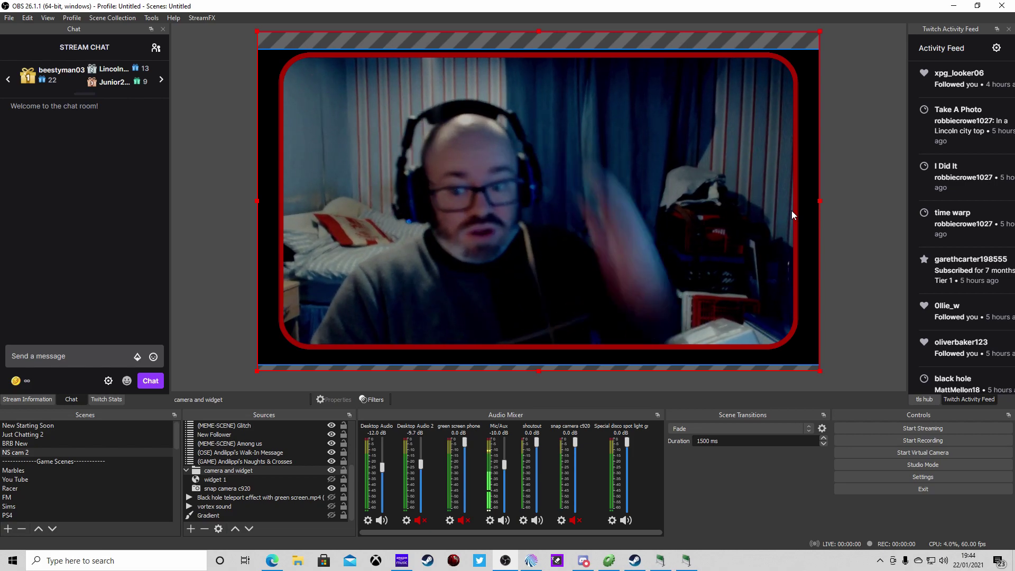
Redeem the 500-point time warp channel-point reward from the Stream Chat dock
{"action": "left_click", "coordinate": [28, 377]}
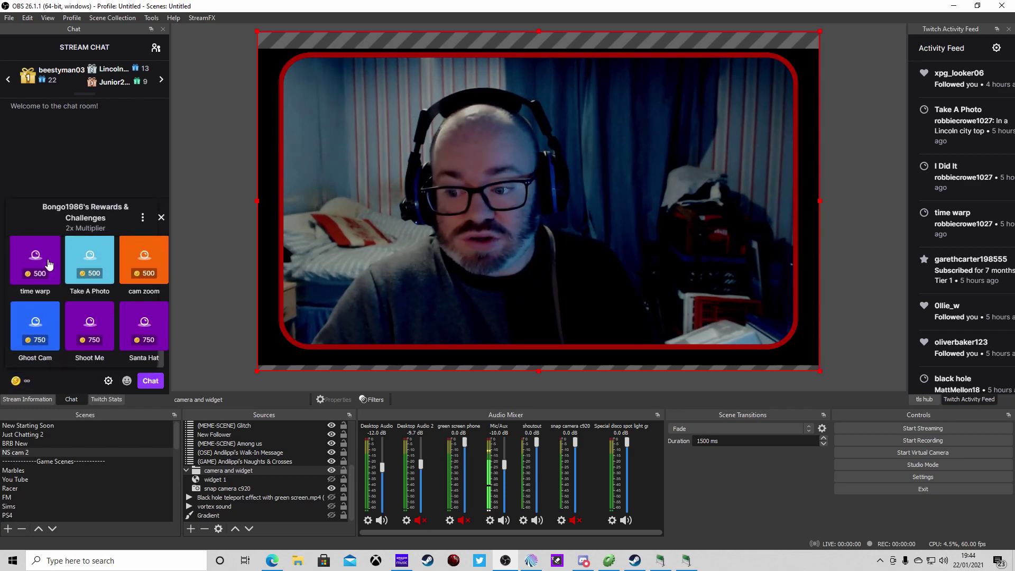
{"action": "left_click", "coordinate": [47, 263]}
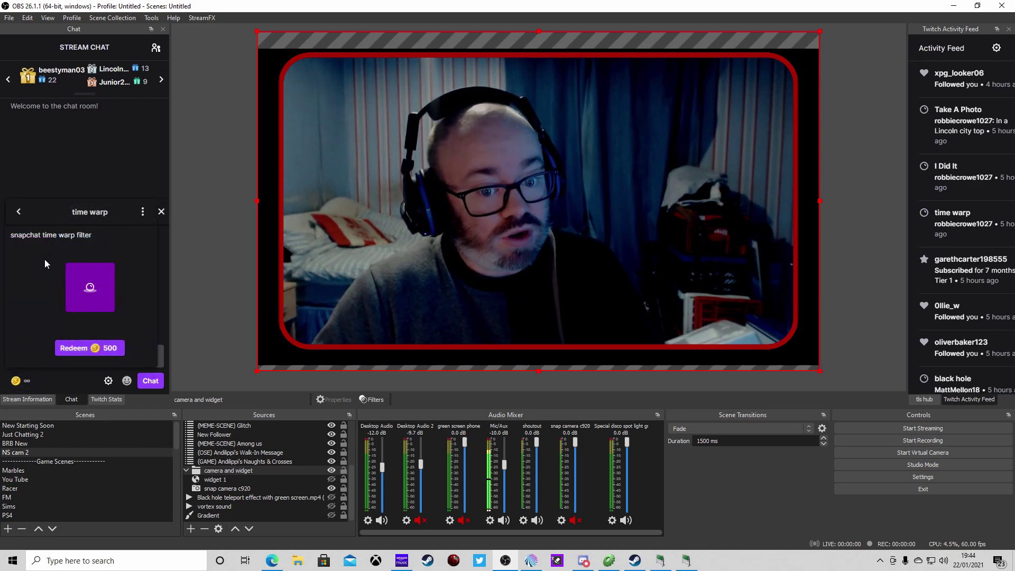
{"action": "left_click", "coordinate": [89, 345]}
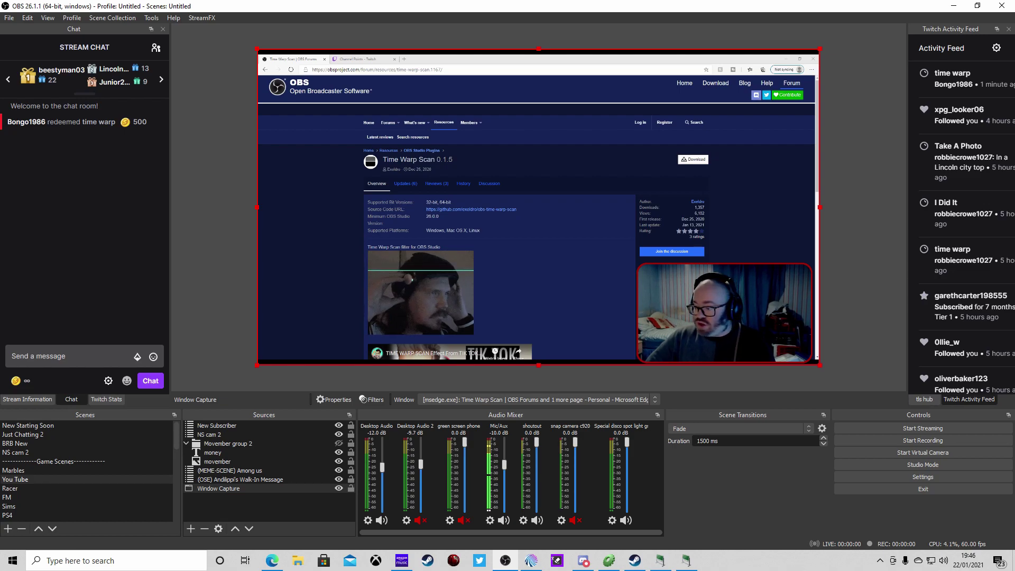
Download the time-warp-scan-0.1.5 windows-installer zip from the plugin's download list
{"action": "left_click", "coordinate": [690, 159]}
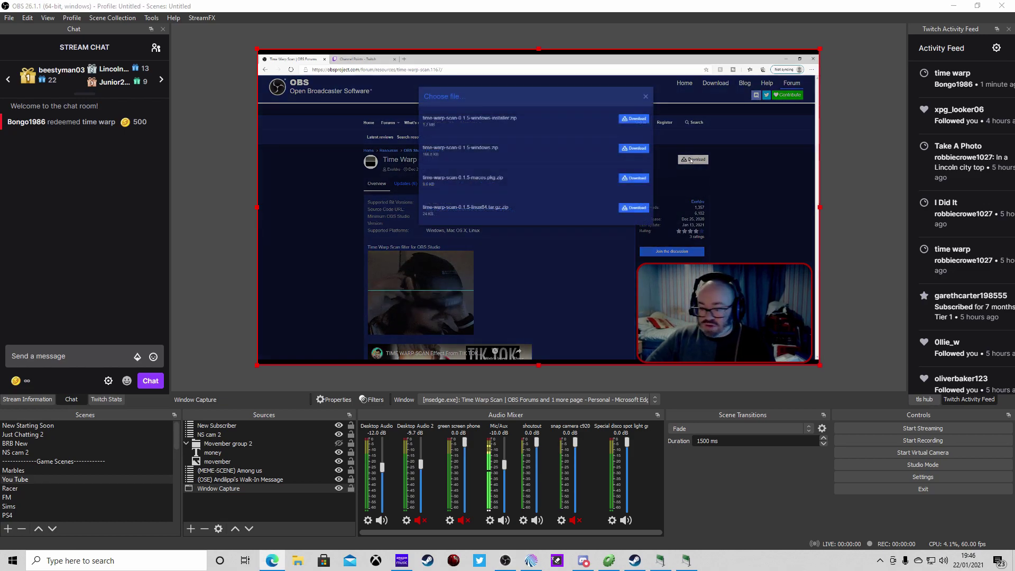
{"action": "left_click", "coordinate": [628, 120]}
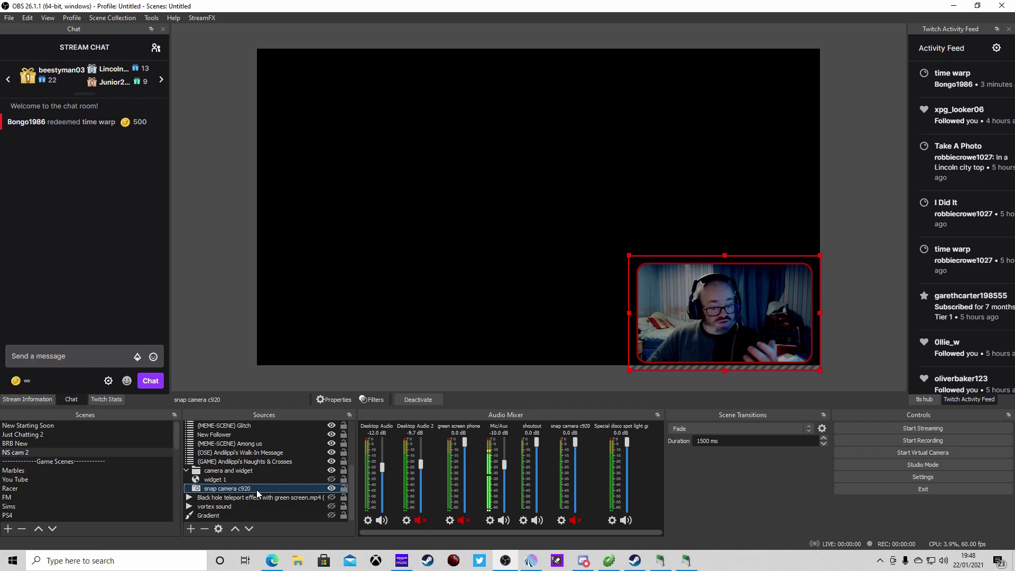
Add a Time Warp Scan effect filter named 'Time Warp Scan 2' to snap camera c920
{"action": "right_click", "coordinate": [257, 491]}
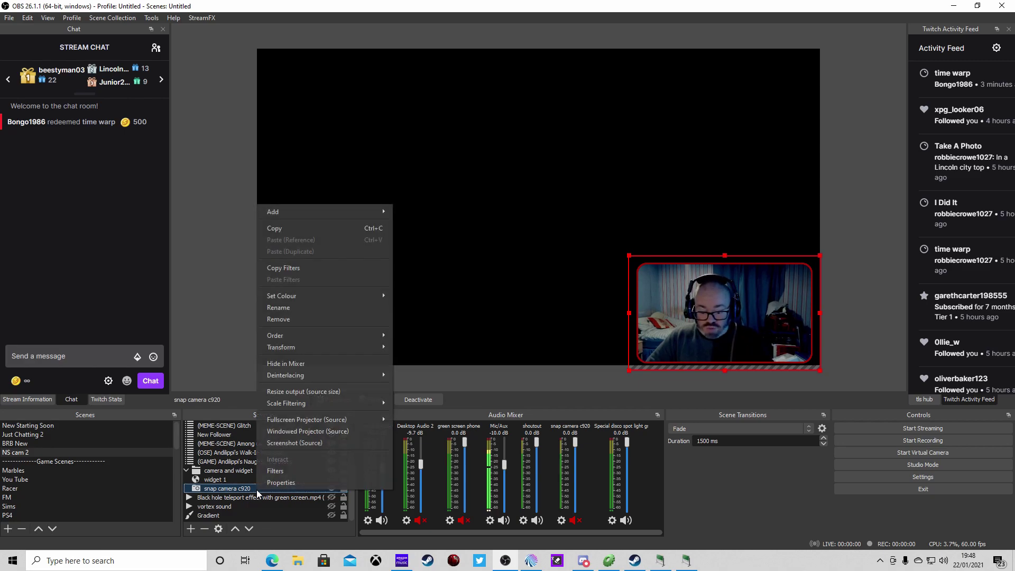
{"action": "left_click", "coordinate": [271, 471]}
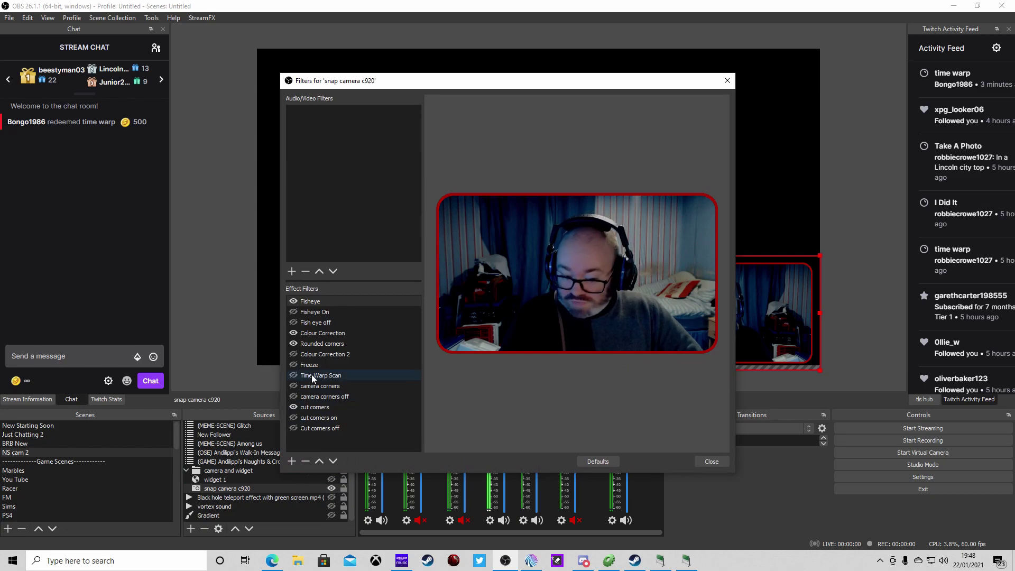
{"action": "left_click", "coordinate": [290, 462]}
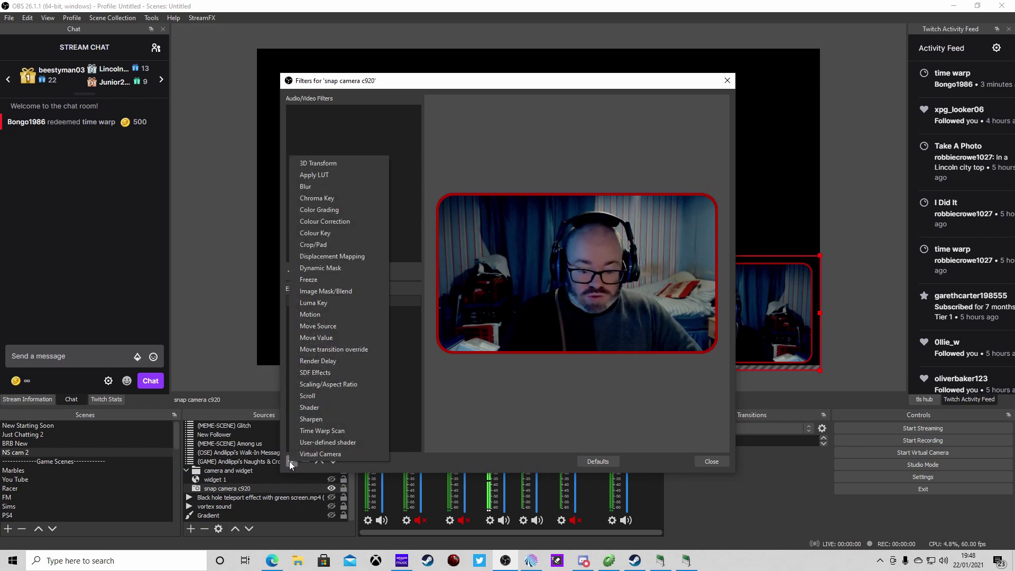
{"action": "left_click", "coordinate": [316, 431]}
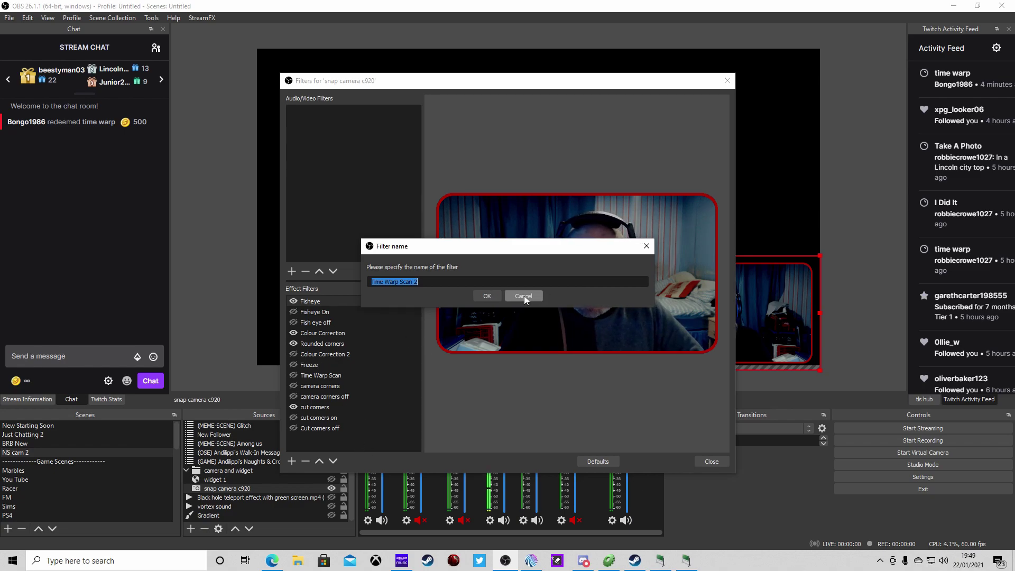
{"action": "left_click", "coordinate": [480, 297]}
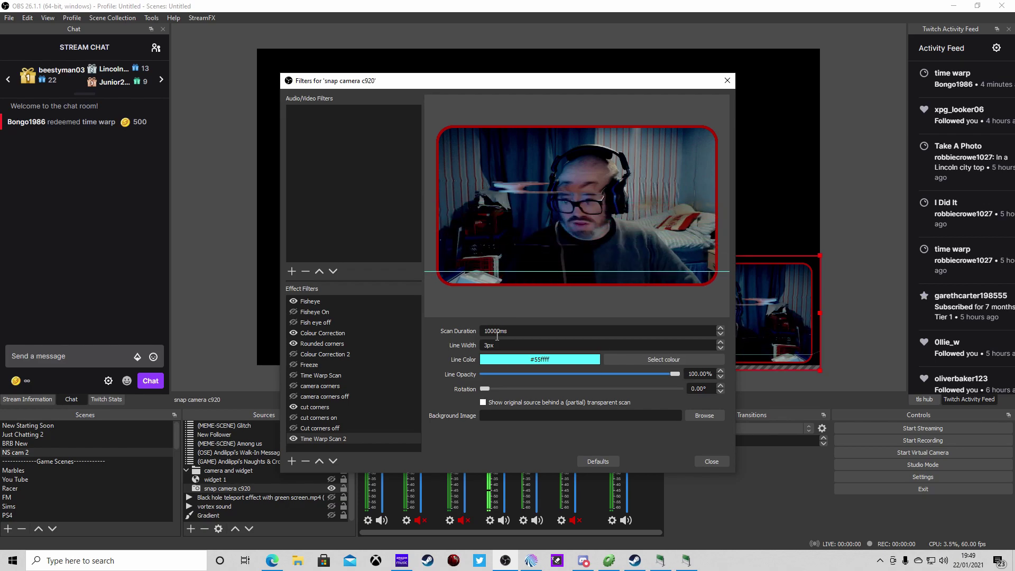
Disable Time Warp Scan 2 and set its line width to 15px
{"action": "left_click", "coordinate": [294, 439]}
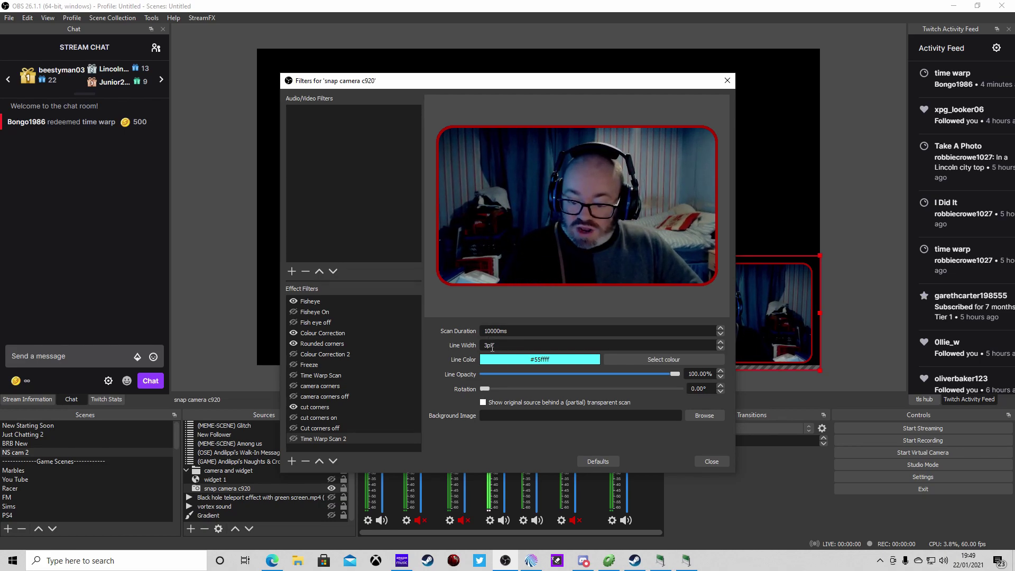
{"action": "key", "text": "BackSpace"}
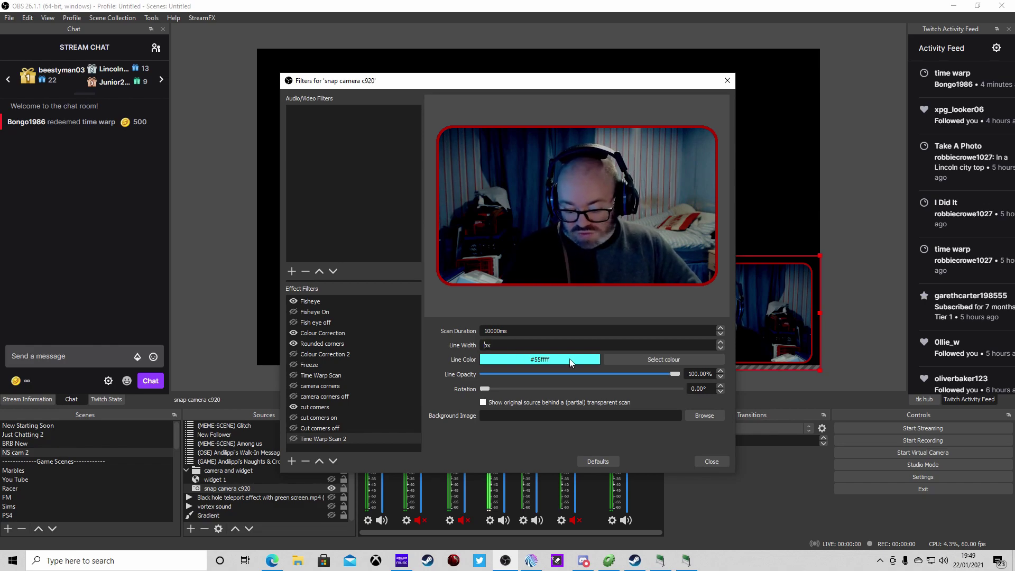
{"action": "type", "text": "15"}
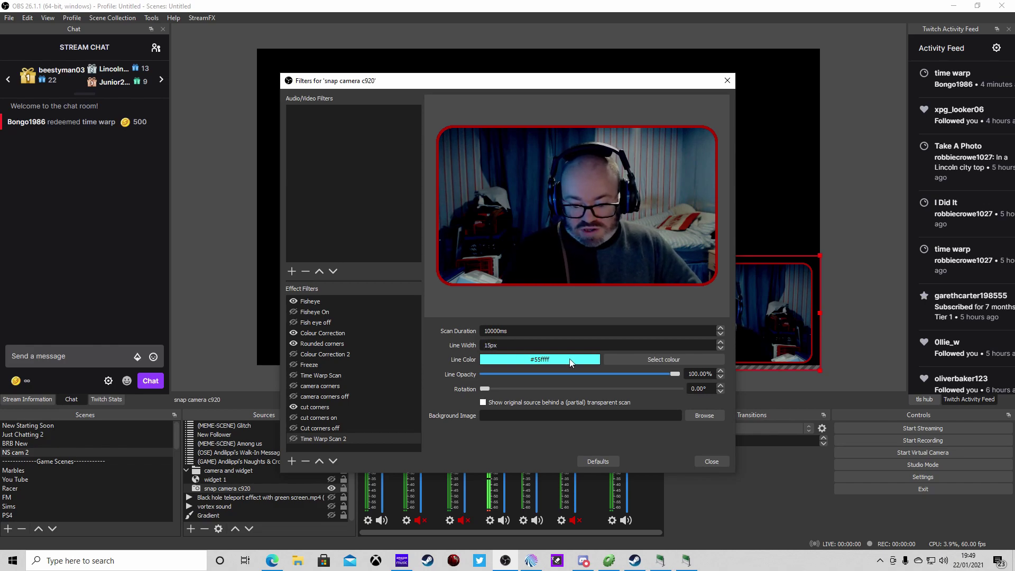
{"action": "left_click", "coordinate": [620, 359]}
Set the scan line colour to the dark red (#aa0000) custom swatch
{"action": "left_click", "coordinate": [398, 329]}
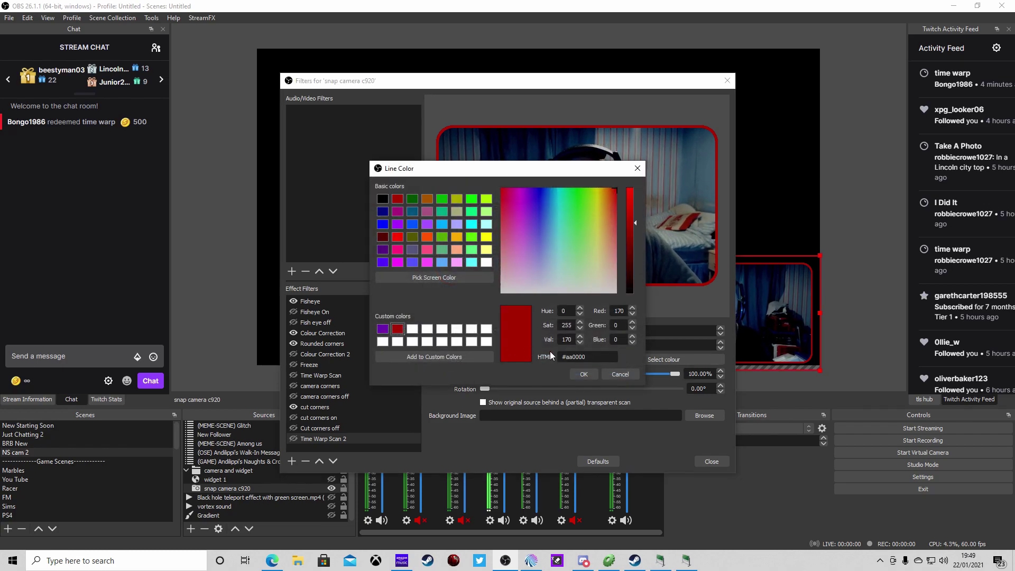
{"action": "left_click", "coordinate": [580, 373]}
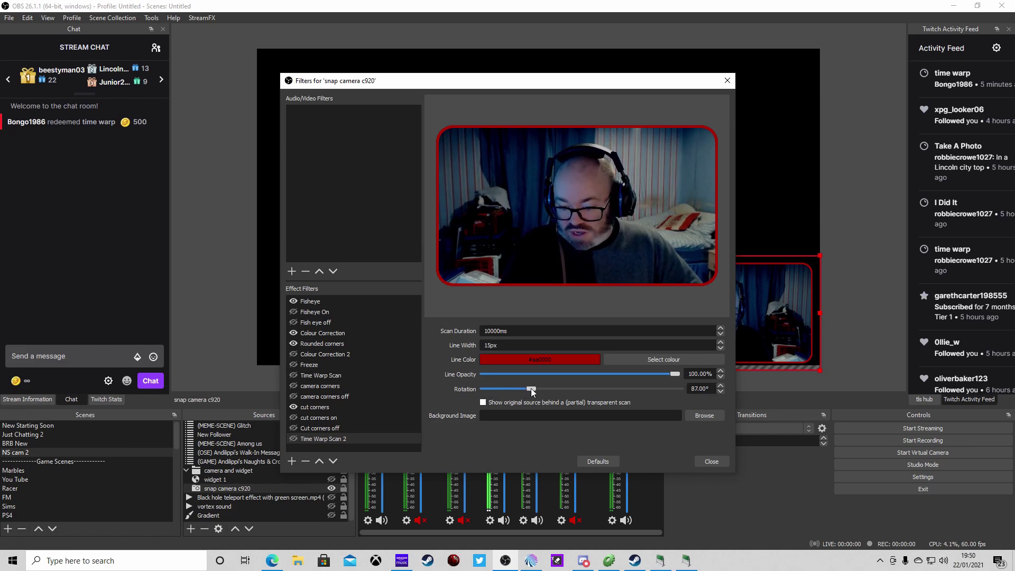
Set rotation to 90°, then enable Time Warp Scan 2 to test it and disable it again
{"action": "left_click_drag", "start_coordinate": [531, 388], "coordinate": [535, 391]}
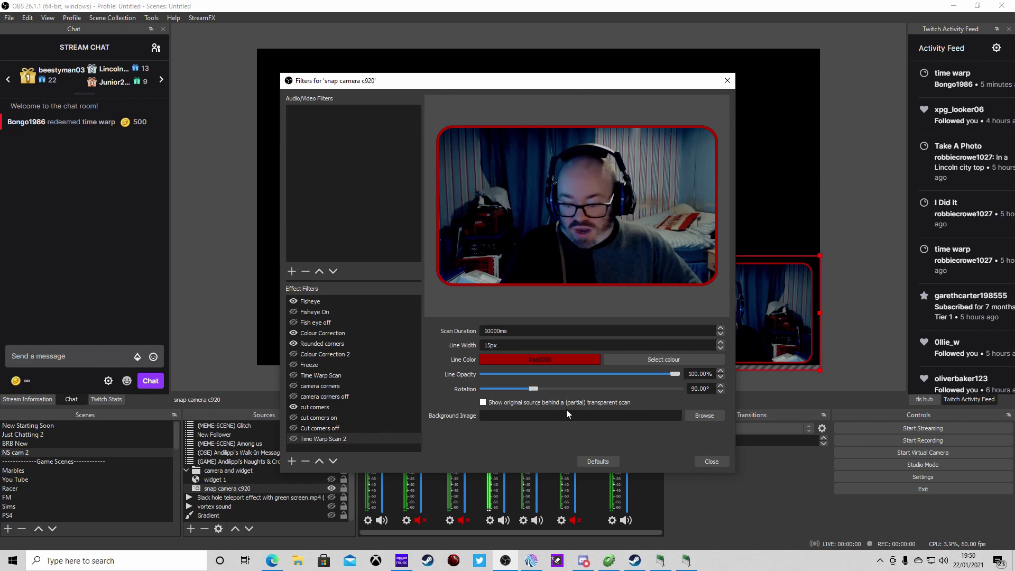
{"action": "left_click", "coordinate": [294, 439]}
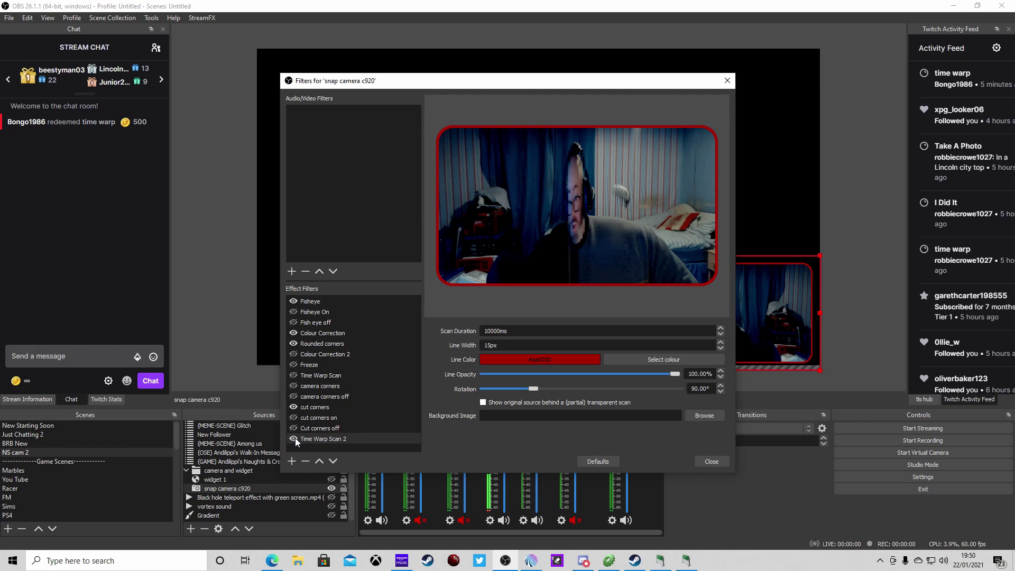
{"action": "left_click", "coordinate": [294, 438]}
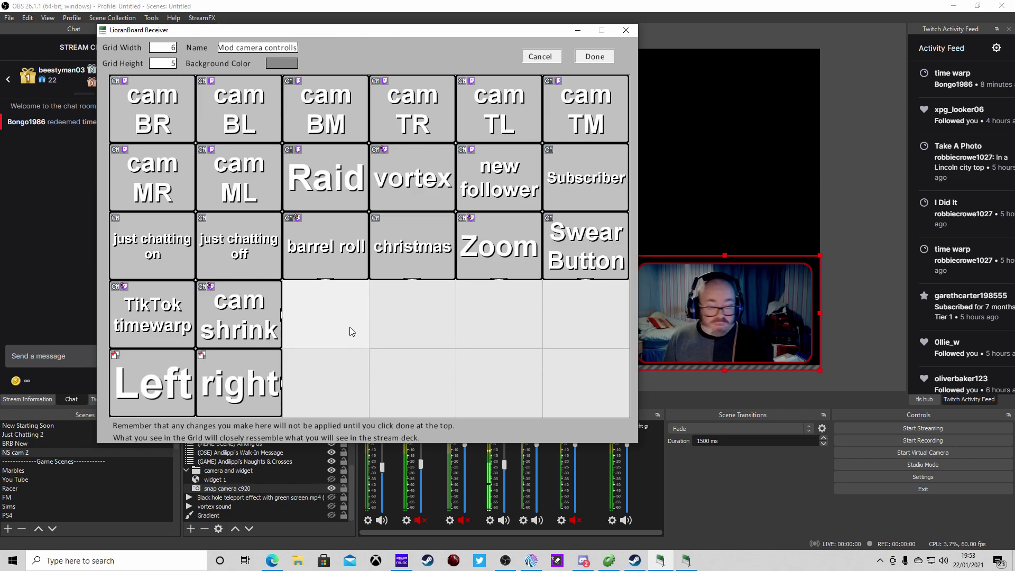
Create a blank button named 'TikTok' in the Mod camera controlls deck
{"action": "right_click", "coordinate": [350, 326]}
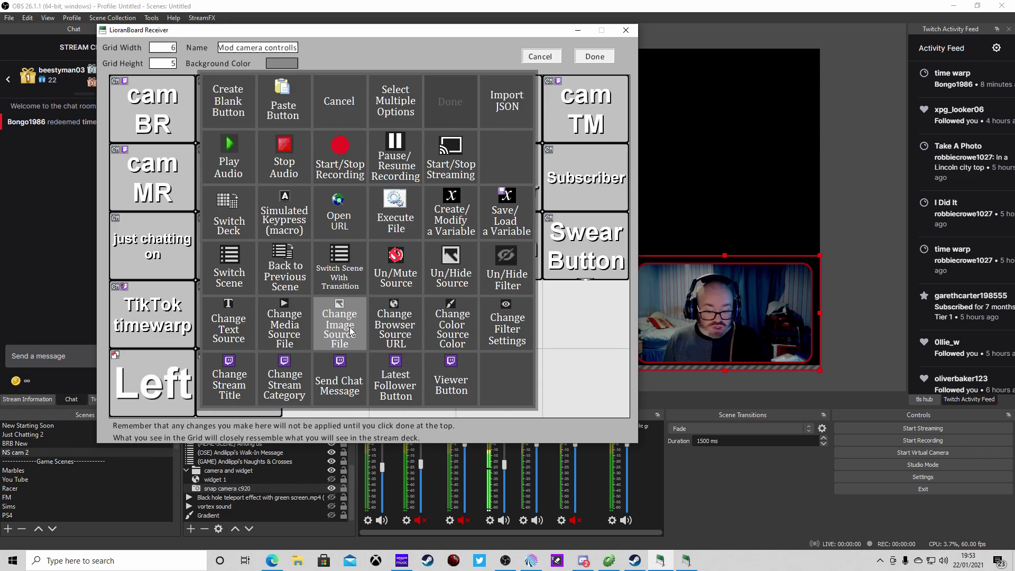
{"action": "left_click", "coordinate": [246, 111]}
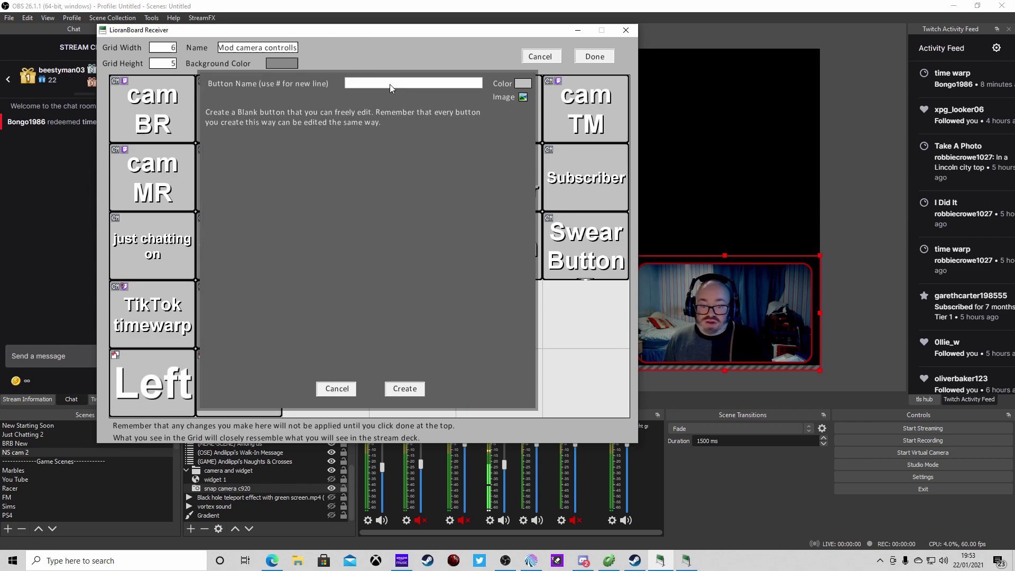
{"action": "type", "text": "TikTok"}
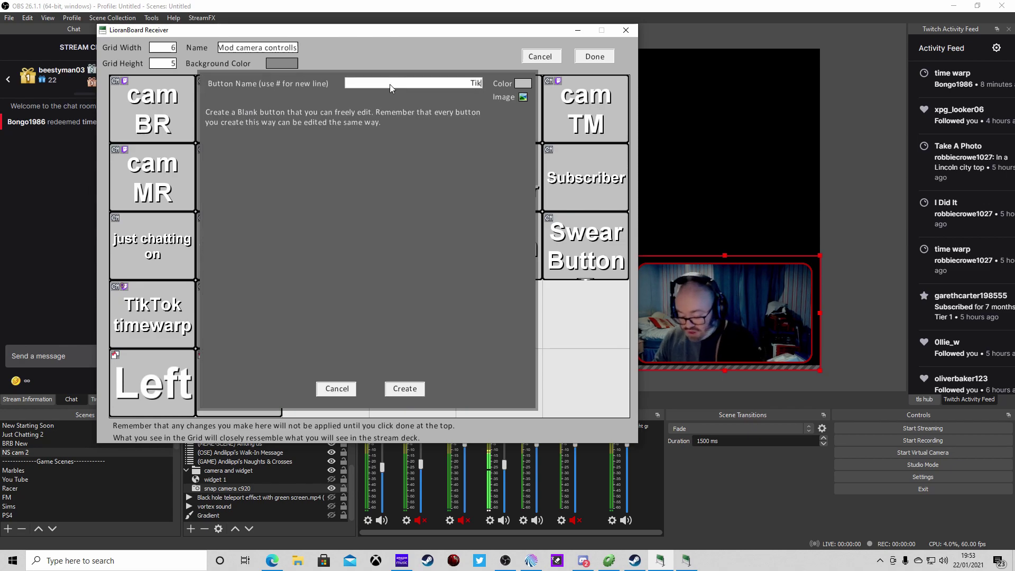
{"action": "left_click", "coordinate": [406, 389]}
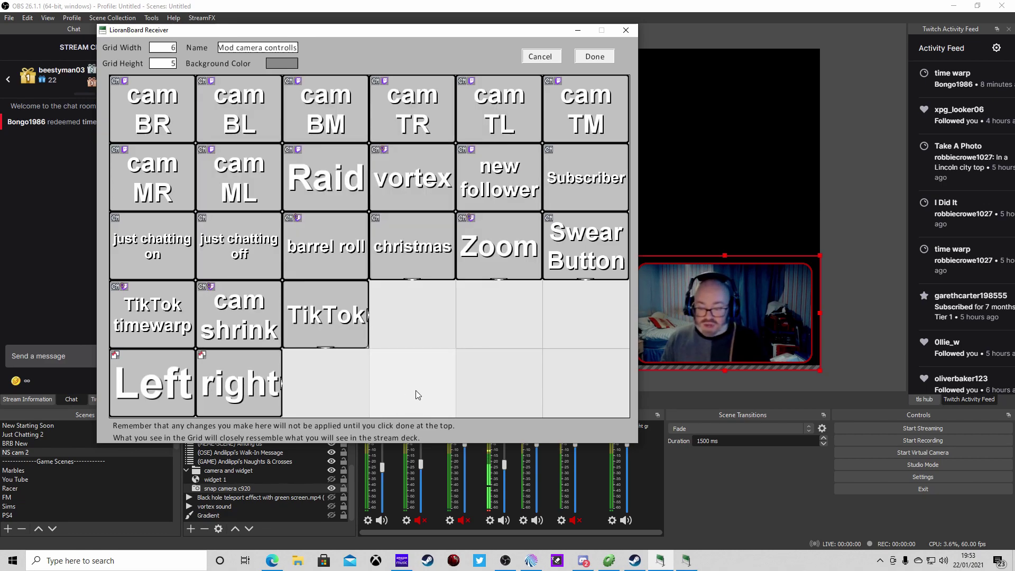
{"action": "right_click", "coordinate": [342, 329]}
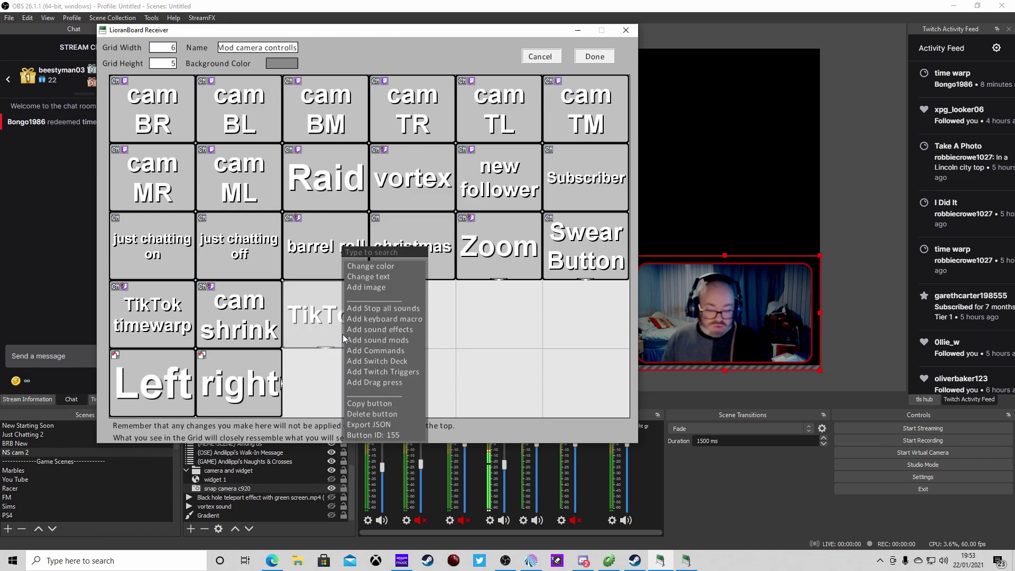
Add a Filter Change Visibility action to the TikTok button
{"action": "left_click", "coordinate": [376, 351]}
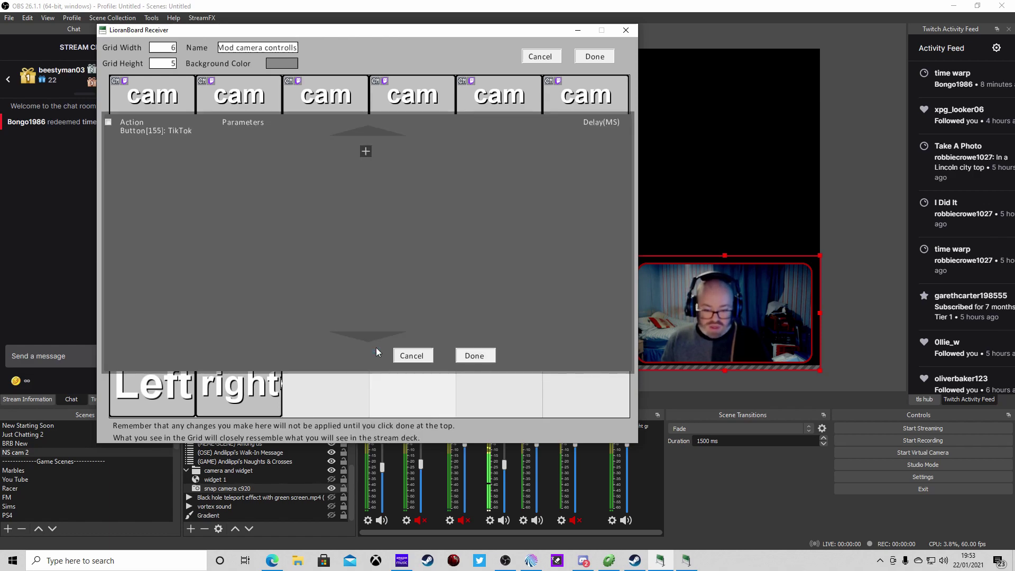
{"action": "left_click", "coordinate": [366, 152]}
{"action": "left_click", "coordinate": [198, 157]}
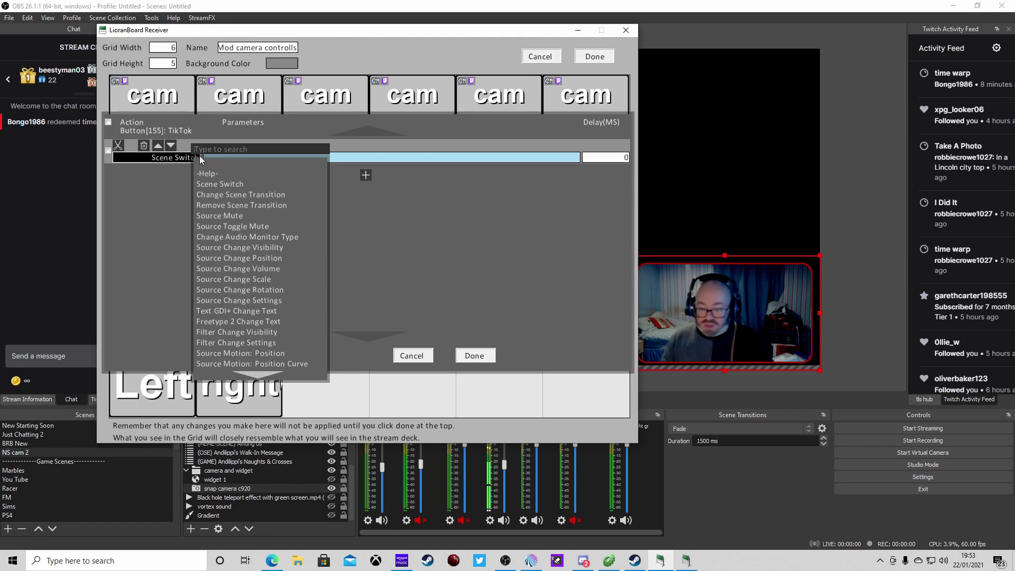
{"action": "type", "text": "fi"}
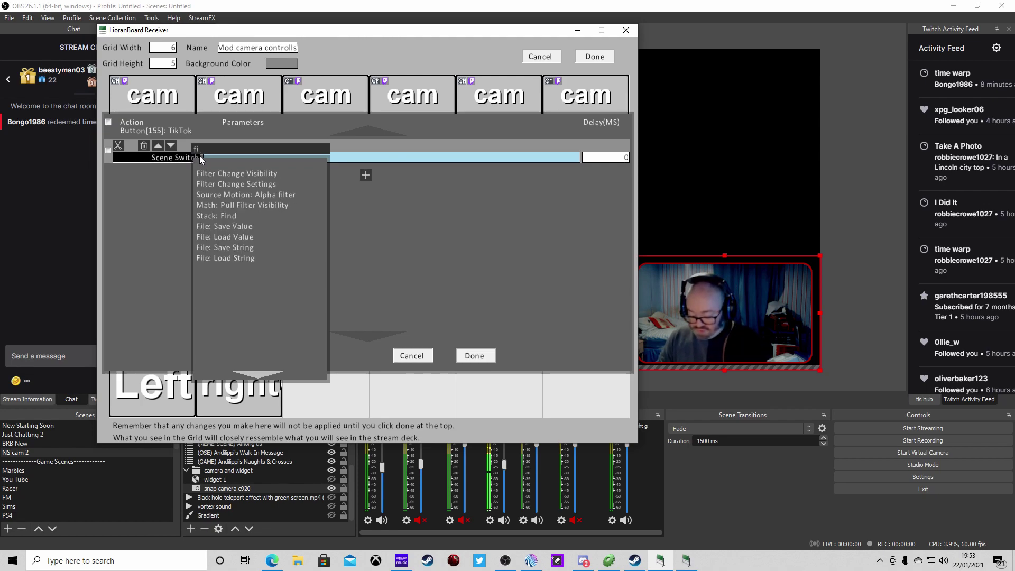
{"action": "type", "text": "lt"}
{"action": "left_click", "coordinate": [285, 173]}
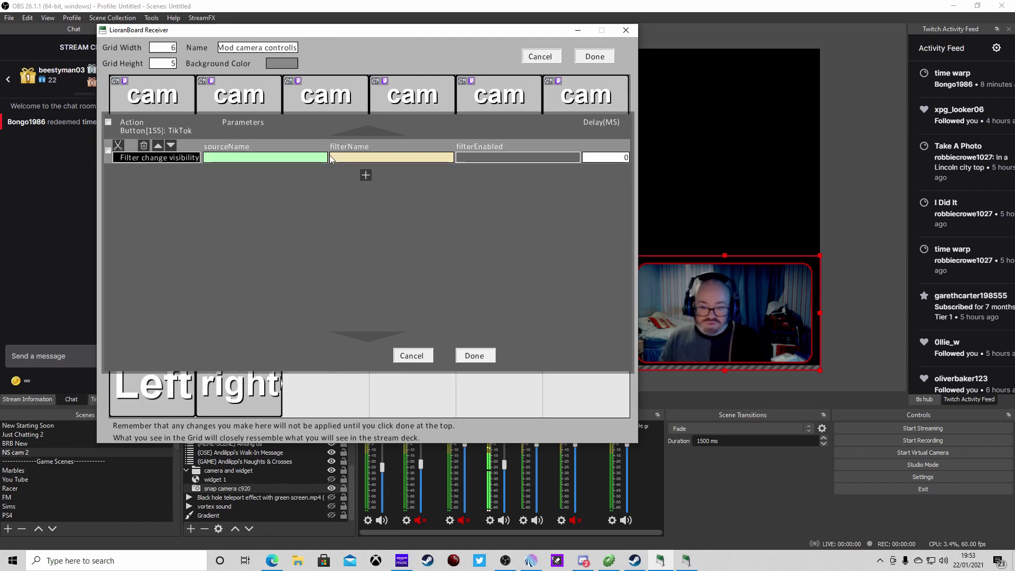
Point the action at snap camera c920's Time Warp Scan 2 filter with visibility true
{"action": "left_click", "coordinate": [290, 157]}
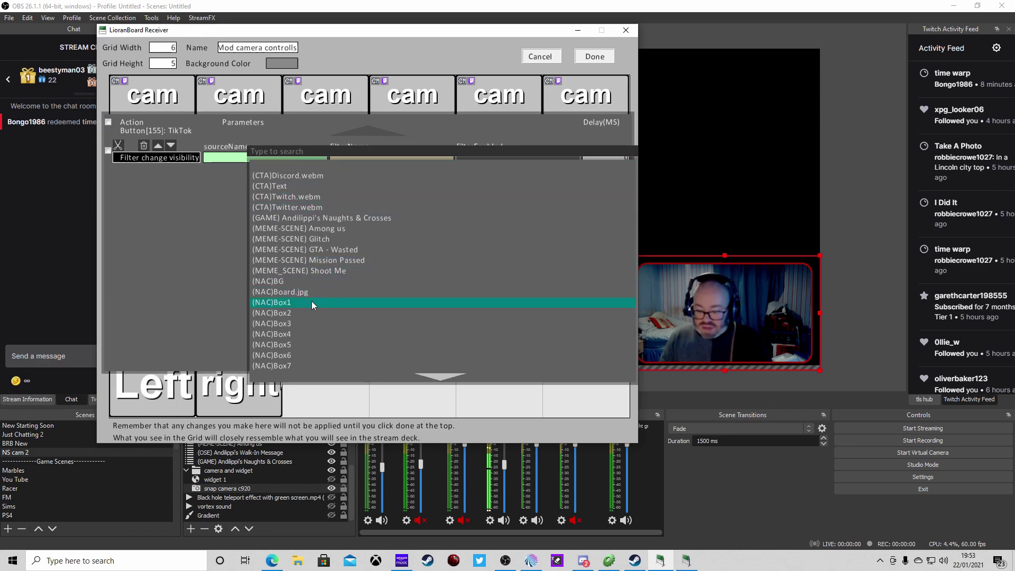
{"action": "type", "text": "ns"}
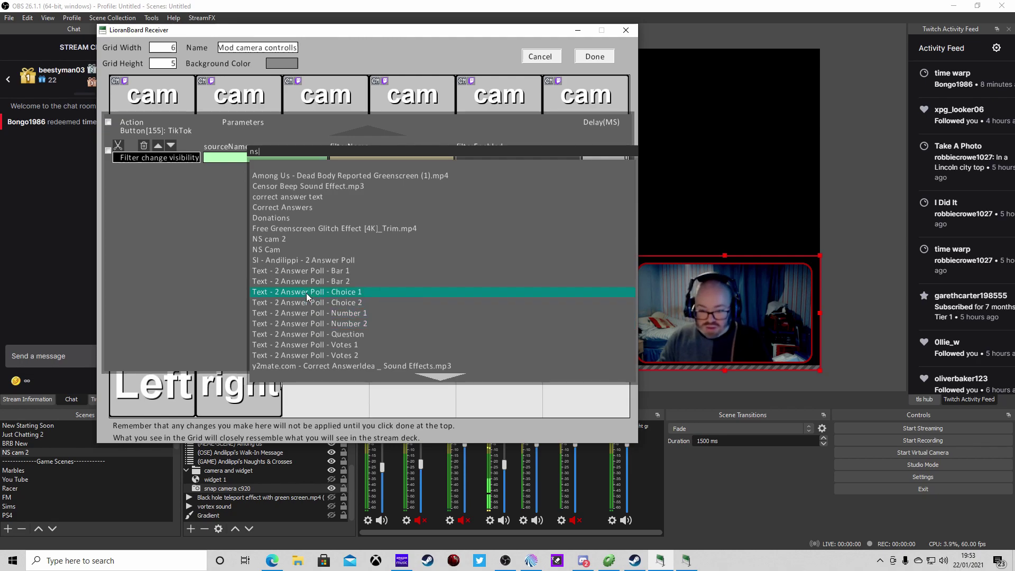
{"action": "left_click", "coordinate": [294, 240]}
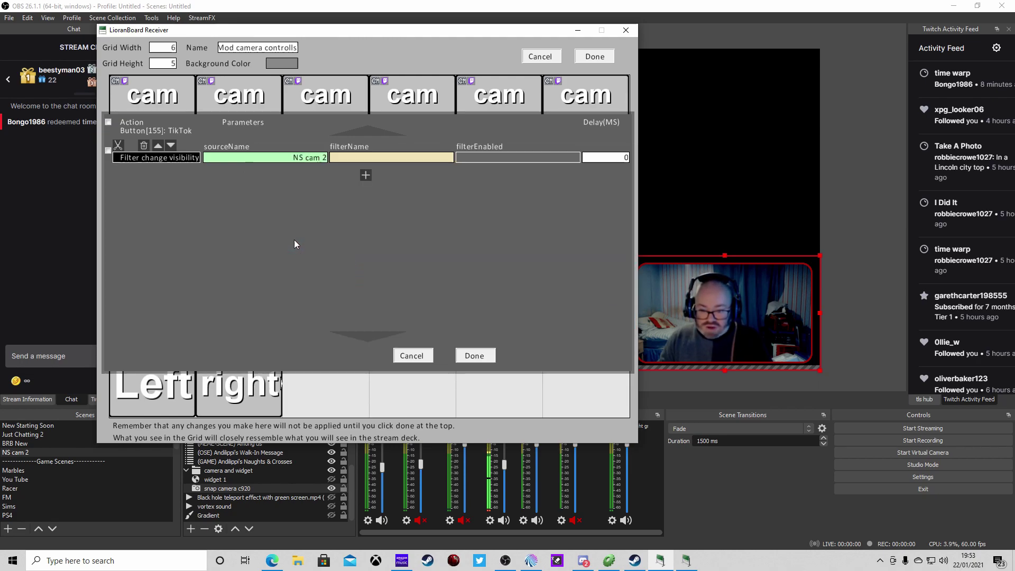
{"action": "left_click", "coordinate": [313, 157]}
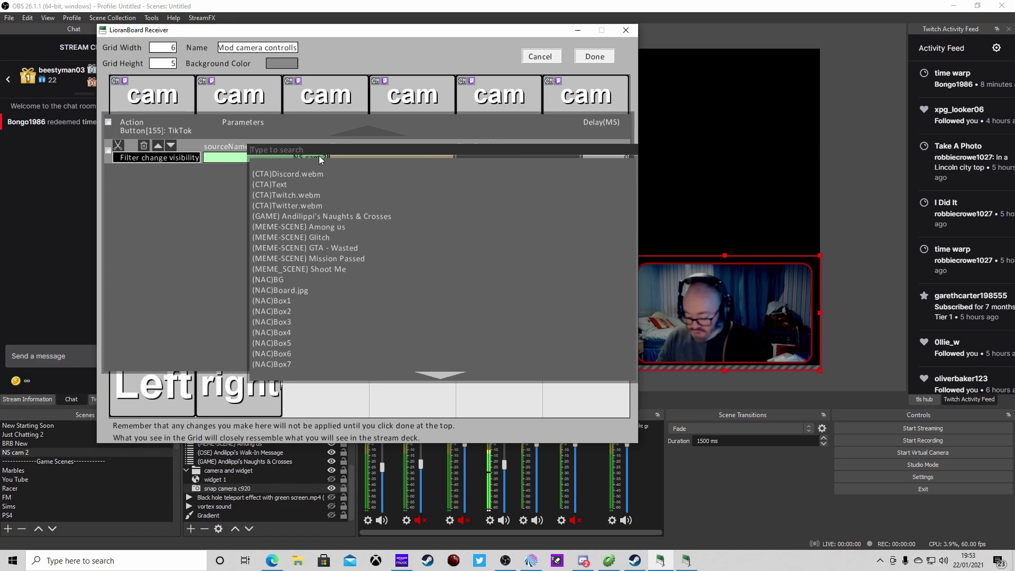
{"action": "type", "text": "sna"}
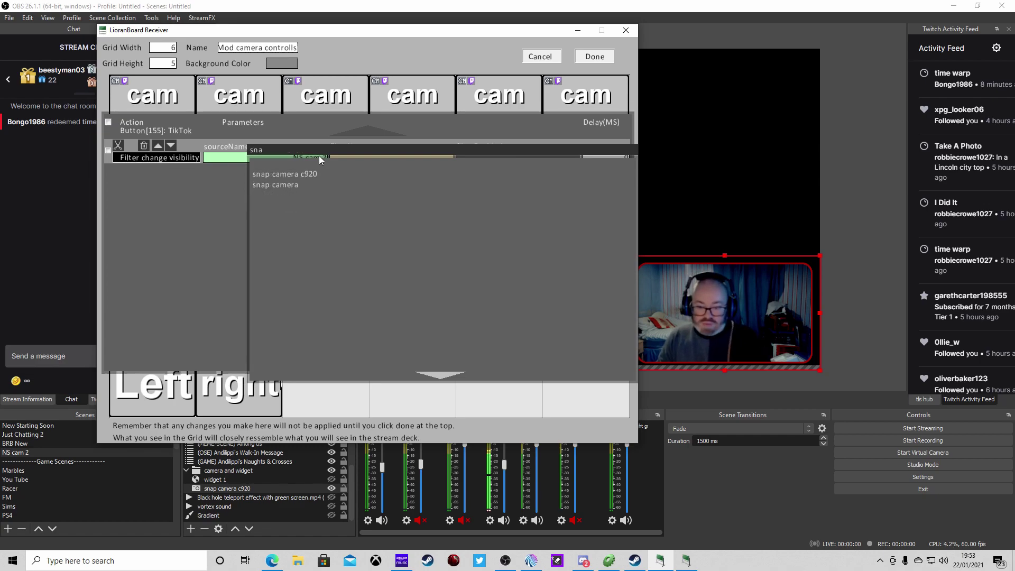
{"action": "left_click", "coordinate": [312, 173]}
{"action": "left_click", "coordinate": [375, 157]}
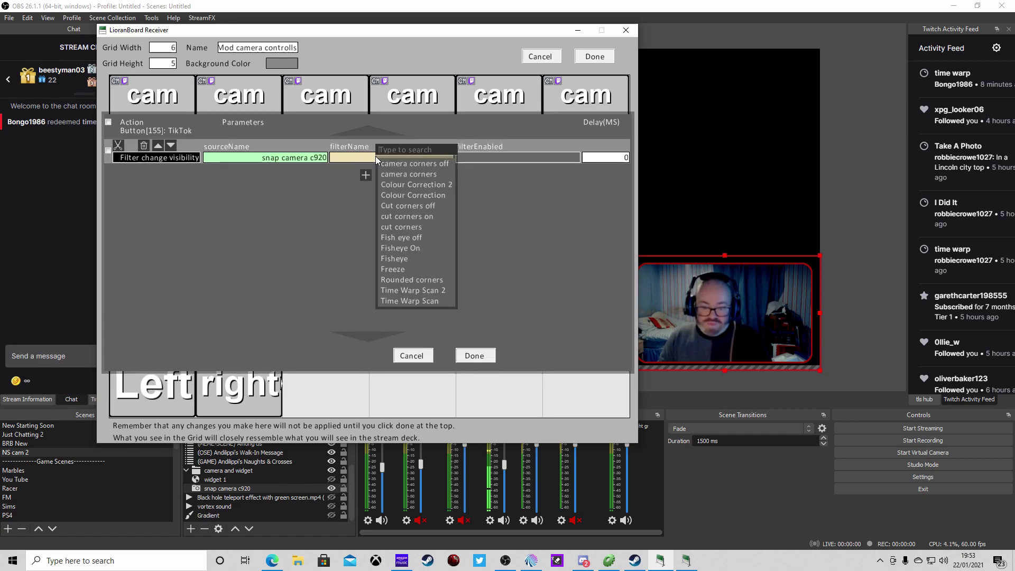
{"action": "left_click", "coordinate": [428, 290]}
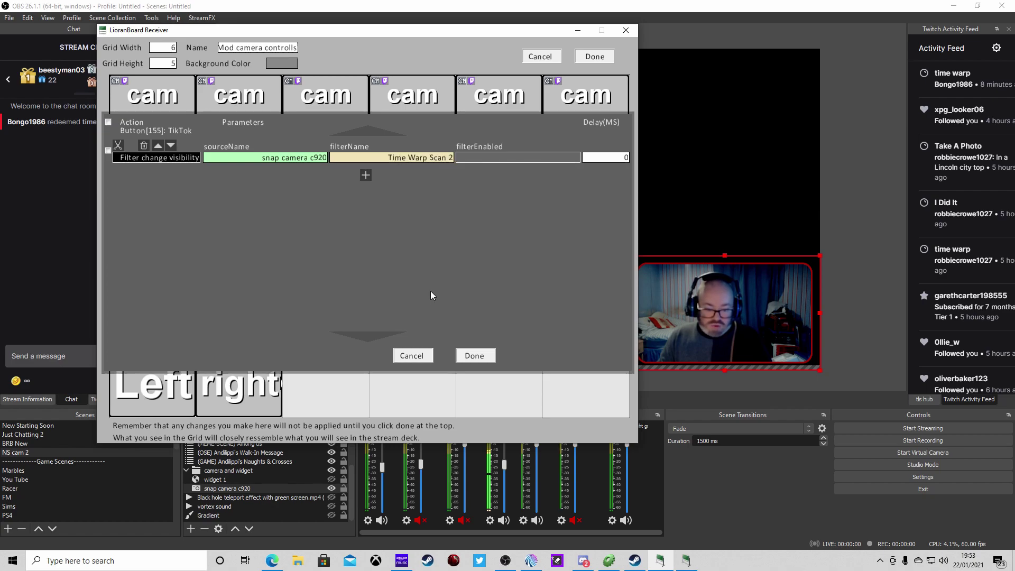
{"action": "left_click", "coordinate": [538, 160]}
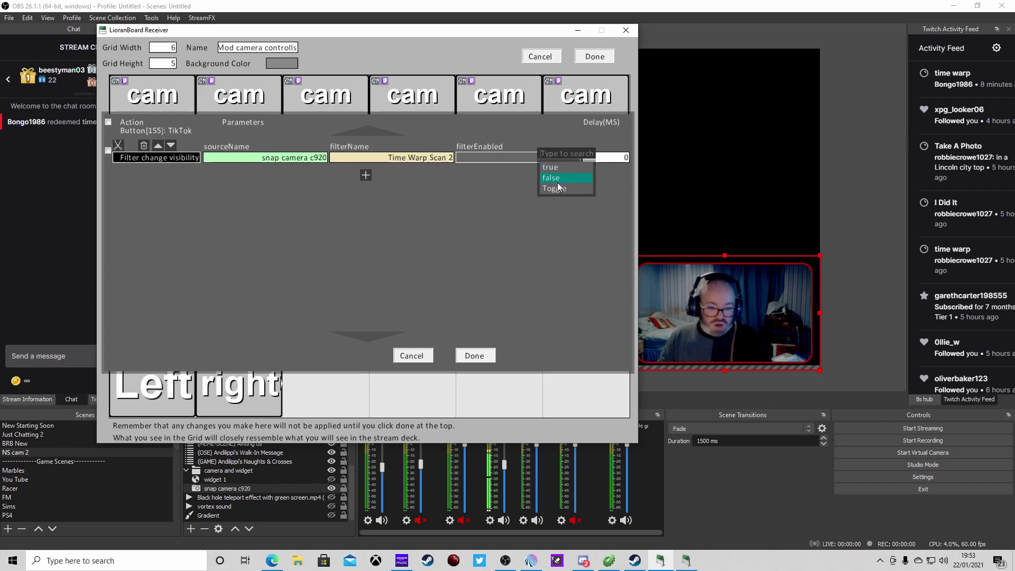
{"action": "left_click", "coordinate": [556, 170]}
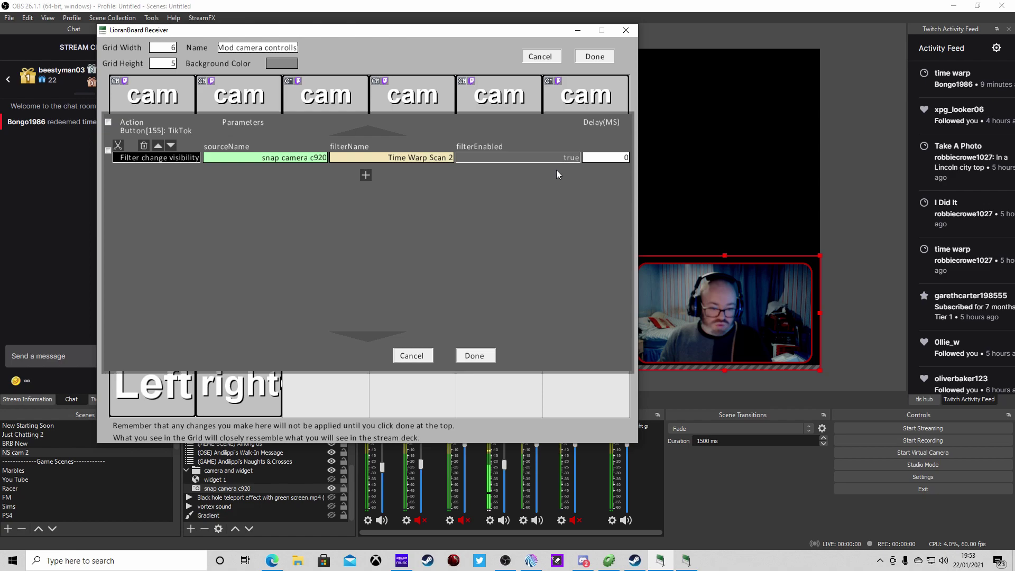
Duplicate the action, set it to false with a 12000 ms delay, and save
{"action": "left_click", "coordinate": [131, 146]}
{"action": "left_click", "coordinate": [350, 175]}
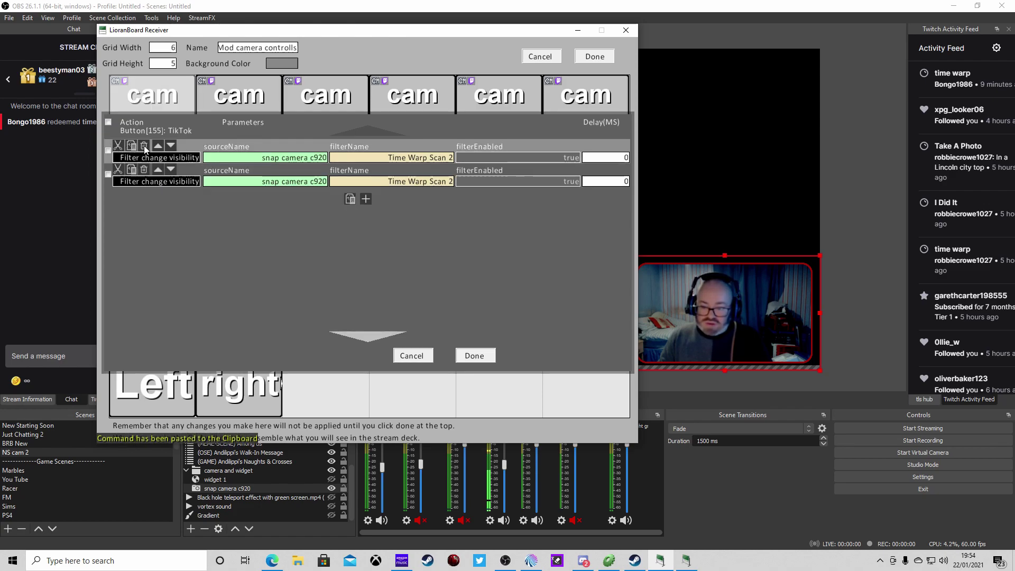
{"action": "left_click", "coordinate": [507, 179]}
{"action": "left_click", "coordinate": [529, 196]}
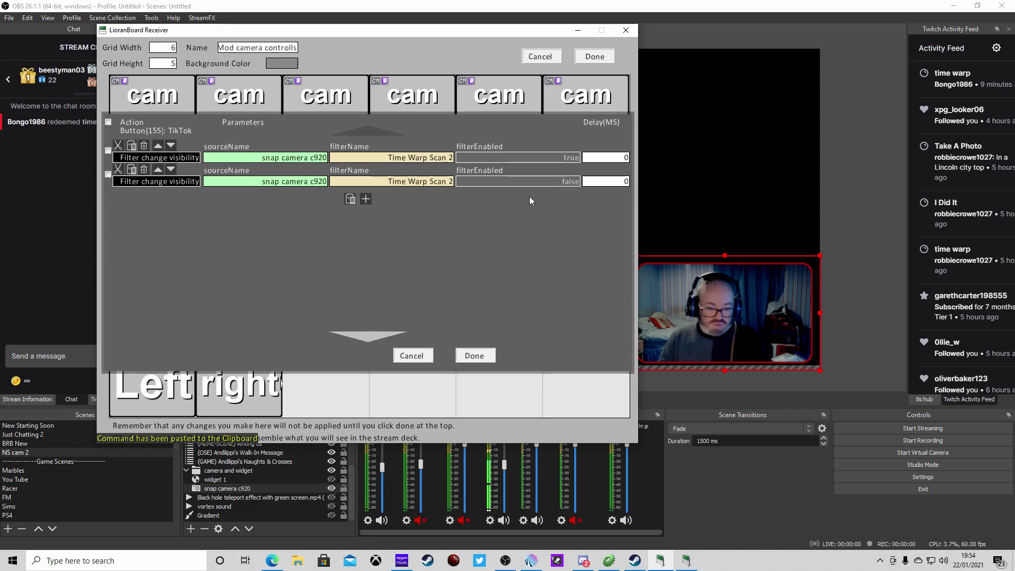
{"action": "left_click", "coordinate": [600, 186]}
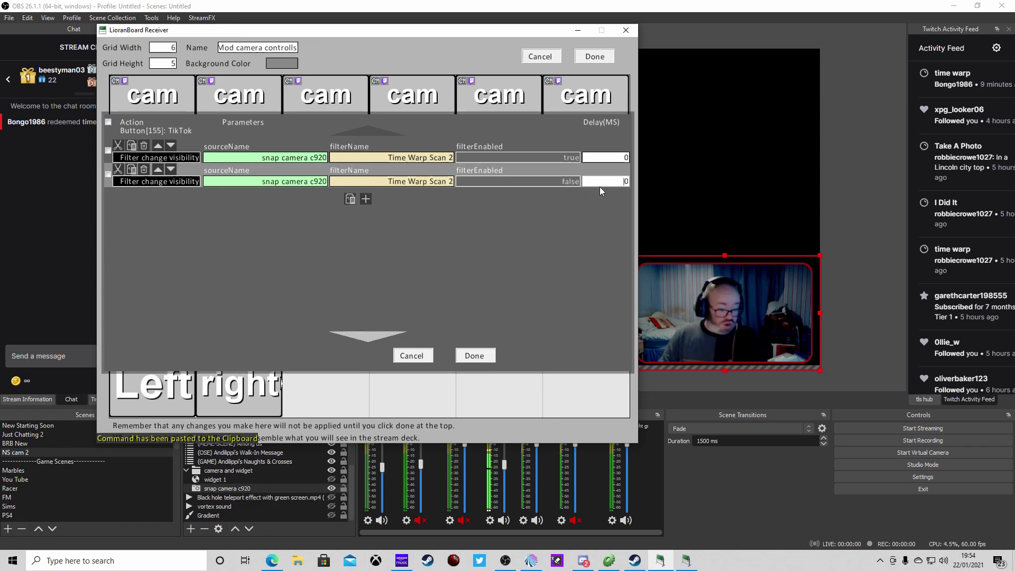
{"action": "type", "text": "1000"}
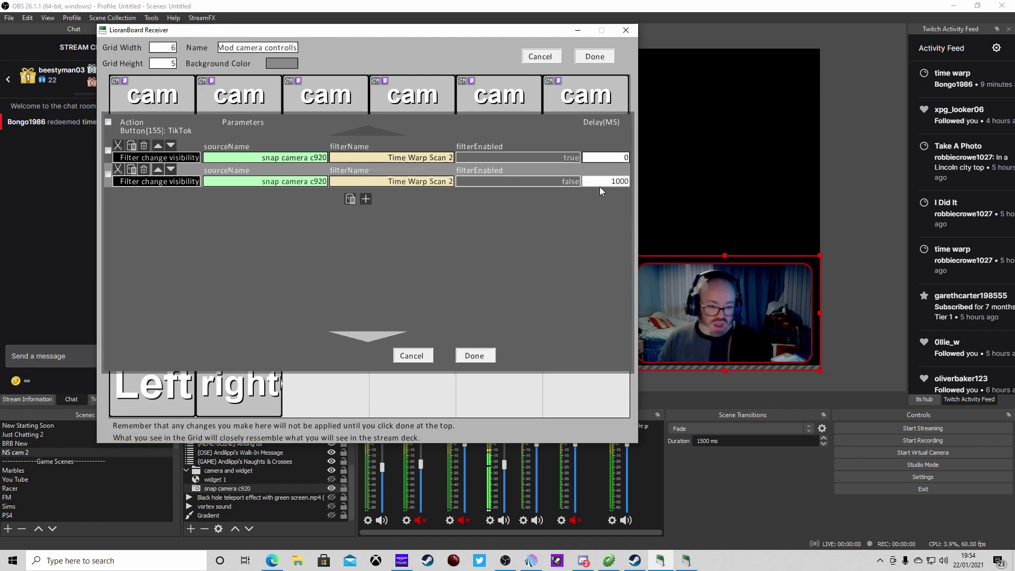
{"action": "type", "text": "2"}
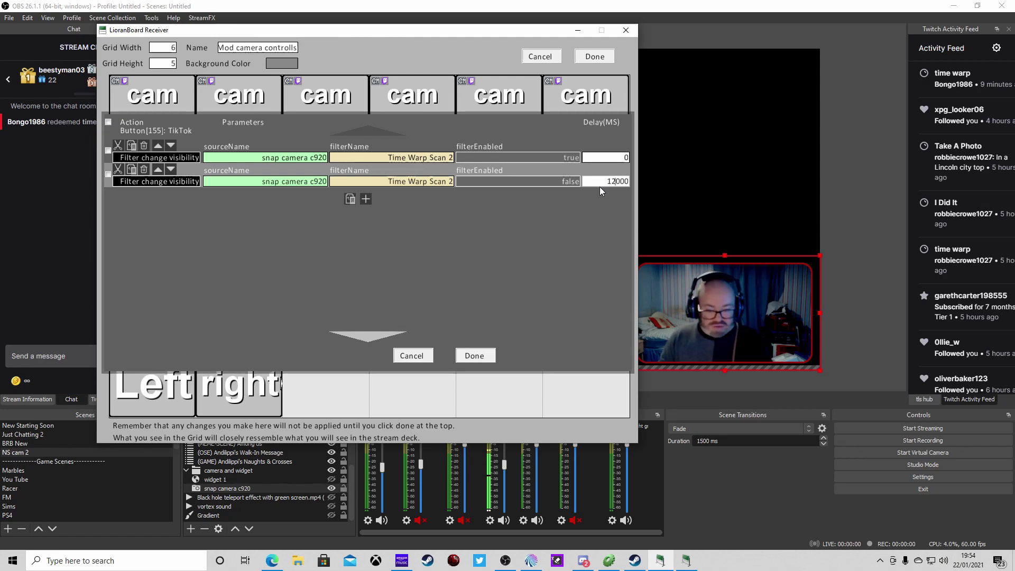
{"action": "left_click", "coordinate": [475, 353]}
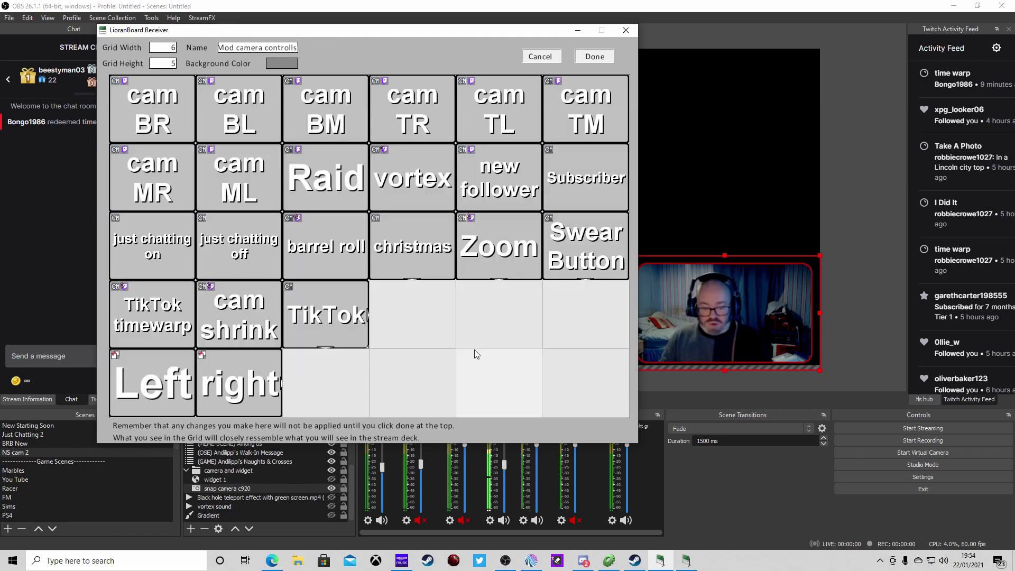
Save the deck and open a smaller, repositioned LioranBoard Stream Deck window
{"action": "left_click", "coordinate": [601, 57]}
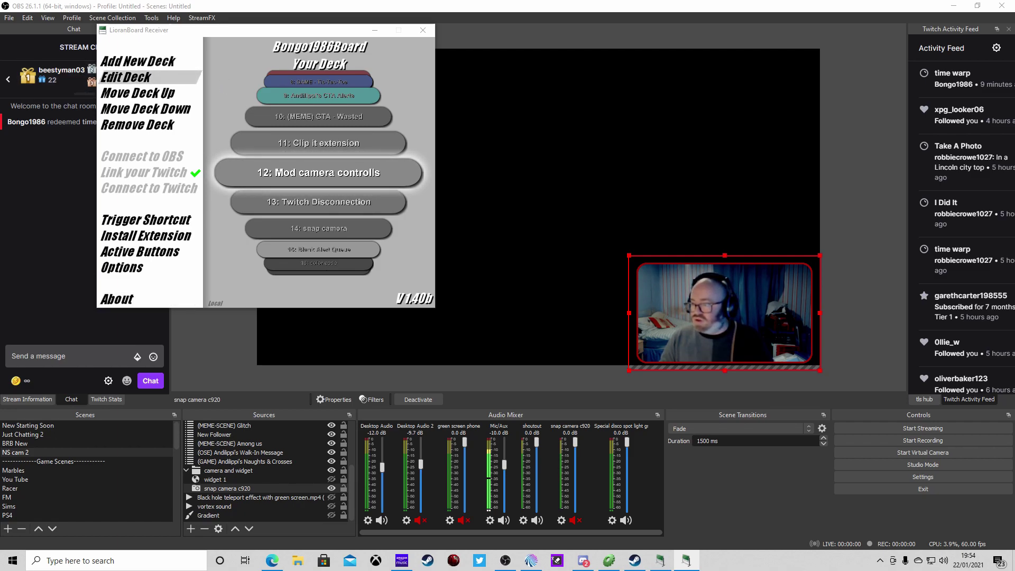
{"action": "left_click", "coordinate": [126, 78]}
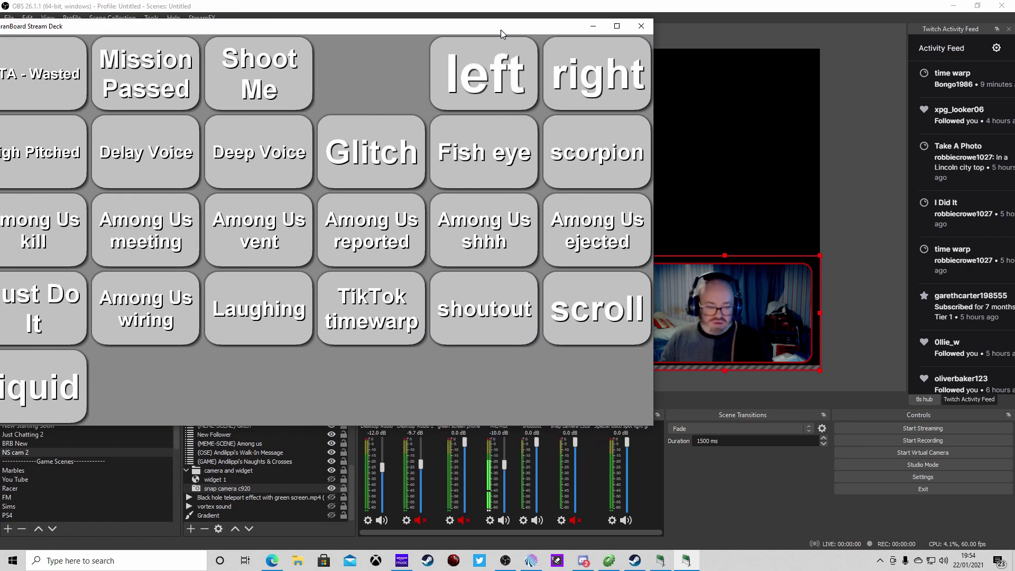
{"action": "left_click_drag", "start_coordinate": [501, 30], "coordinate": [490, 40]}
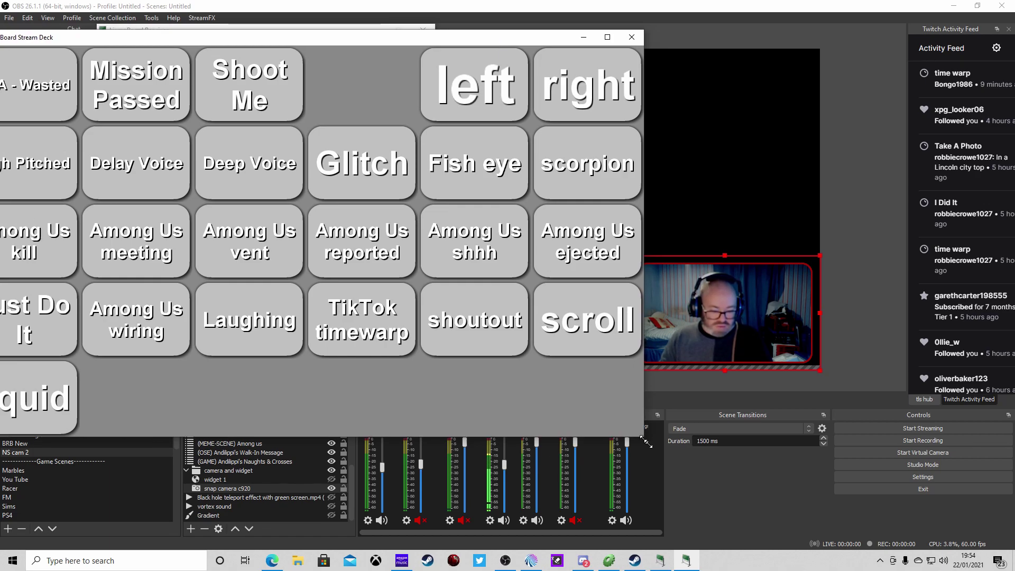
{"action": "left_click_drag", "start_coordinate": [648, 445], "coordinate": [503, 305]}
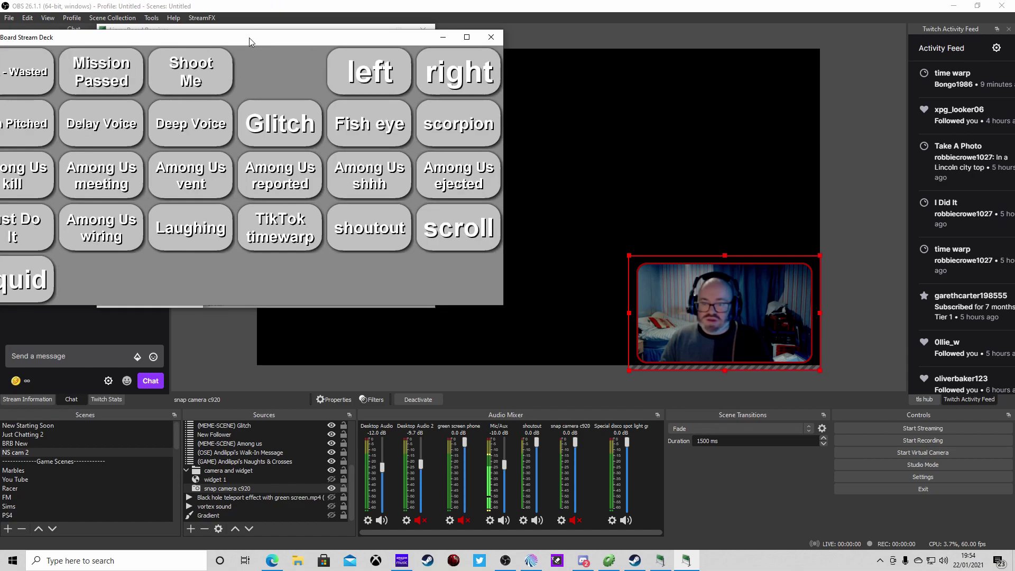
{"action": "left_click_drag", "start_coordinate": [249, 37], "coordinate": [370, 130]}
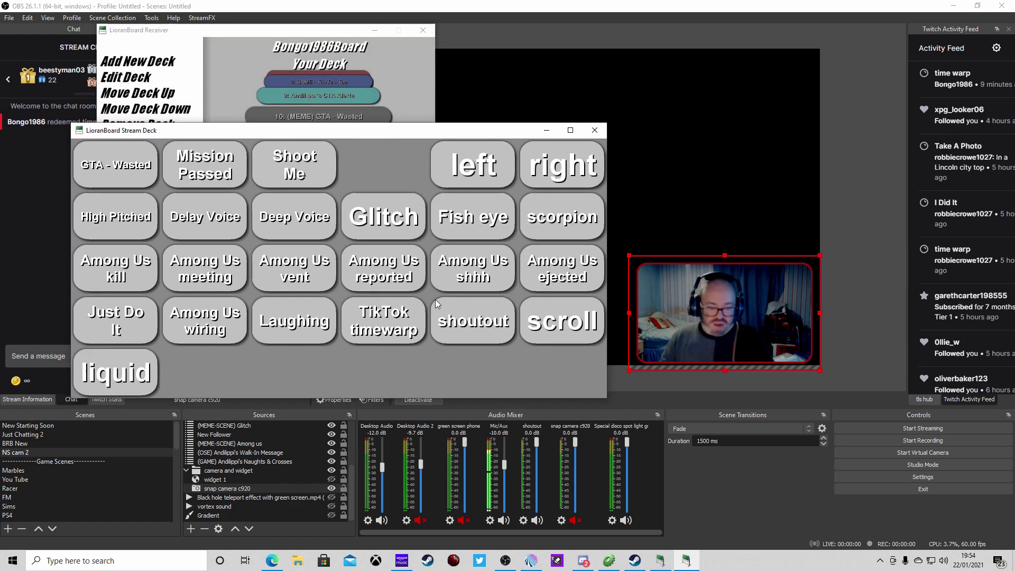
Switch to the Mod camera controlls page and press TikTok to test the time warp scan
{"action": "left_click", "coordinate": [552, 173]}
{"action": "left_click", "coordinate": [490, 319]}
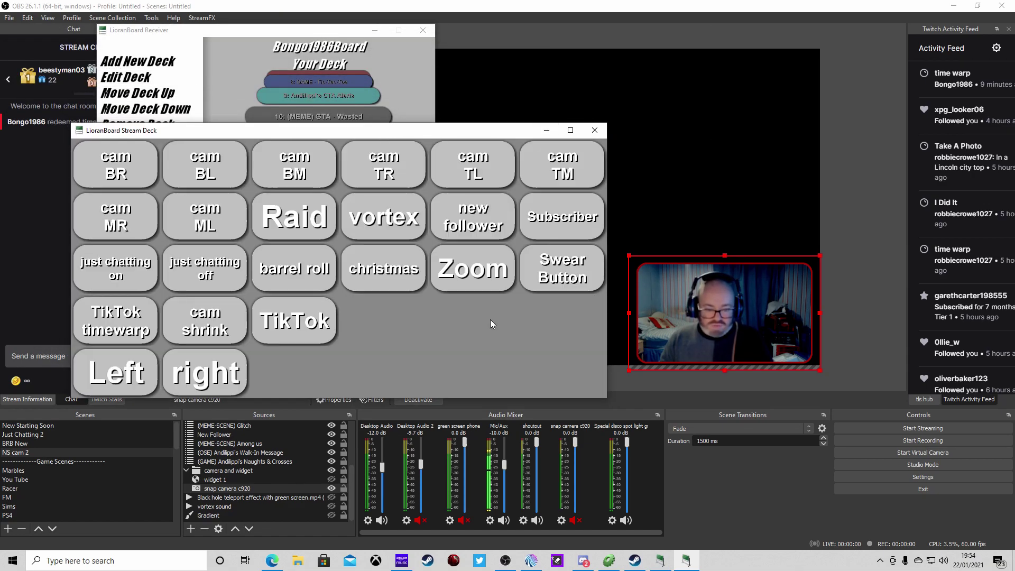
{"action": "left_click", "coordinate": [300, 326]}
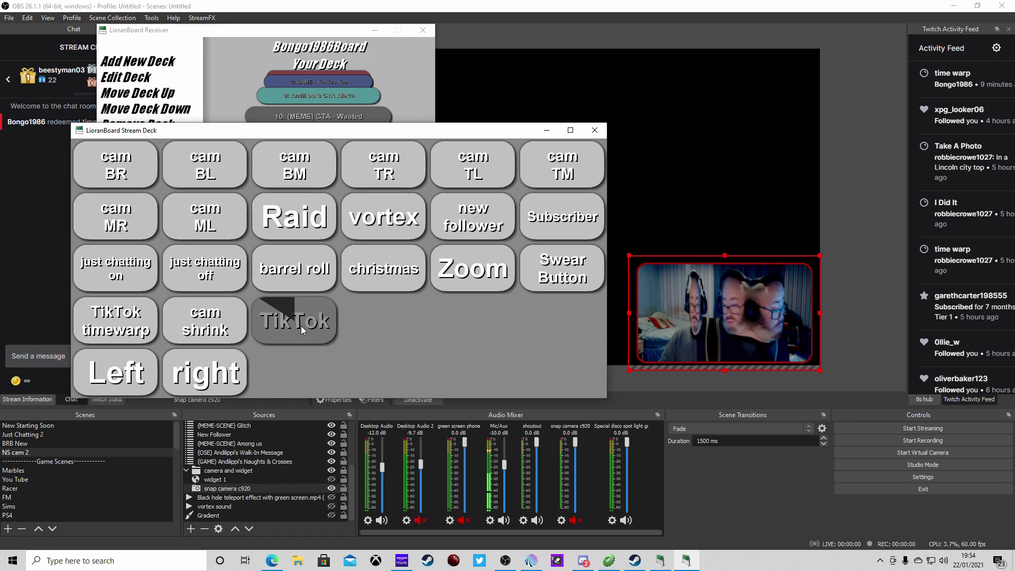
{"action": "left_click", "coordinate": [296, 321]}
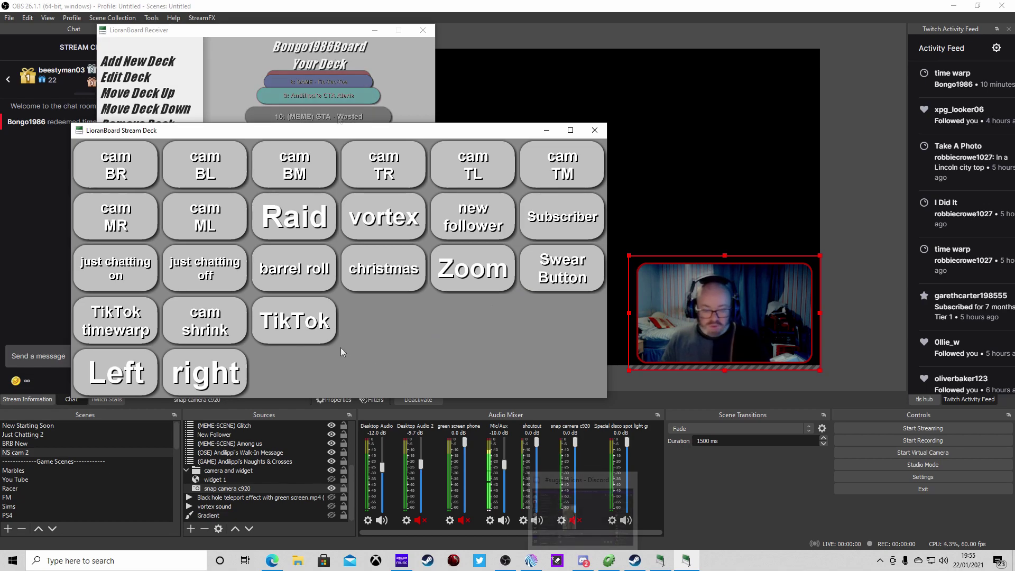
Open Twitch triggers for the TikTok button and enable Add to Request Queue
{"action": "left_click", "coordinate": [344, 29]}
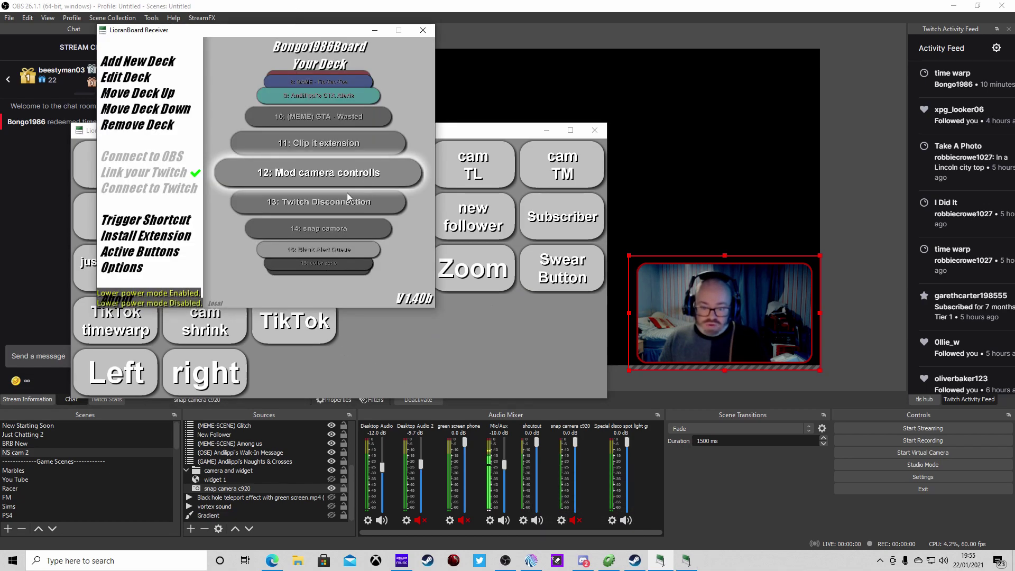
{"action": "double_click", "coordinate": [319, 172]}
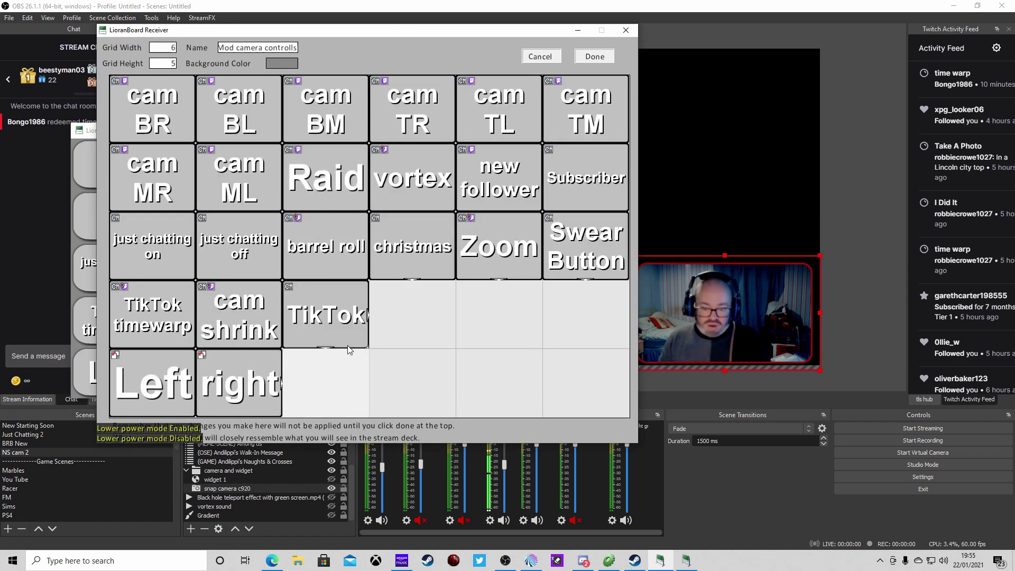
{"action": "right_click", "coordinate": [340, 331]}
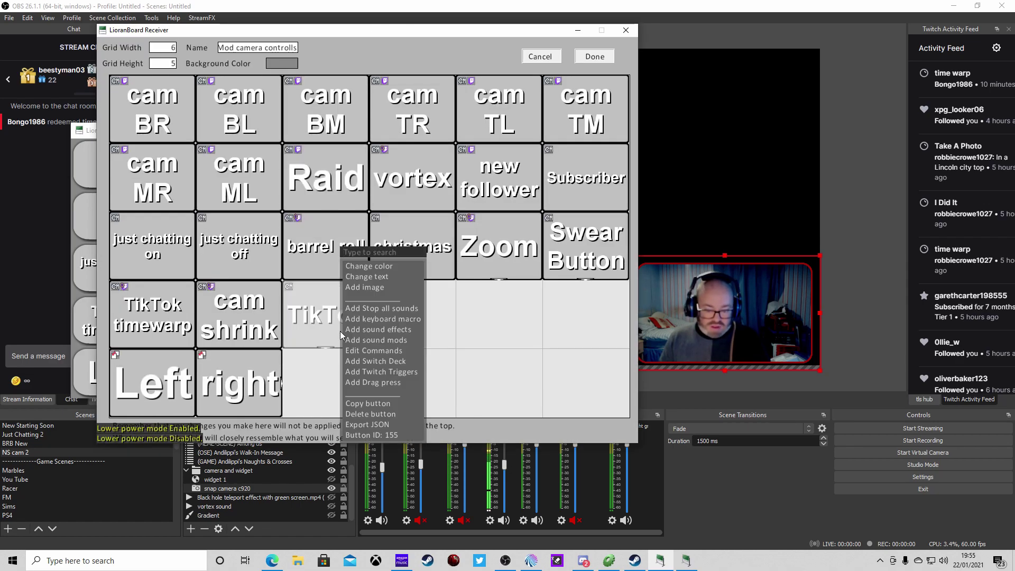
{"action": "left_click", "coordinate": [382, 372]}
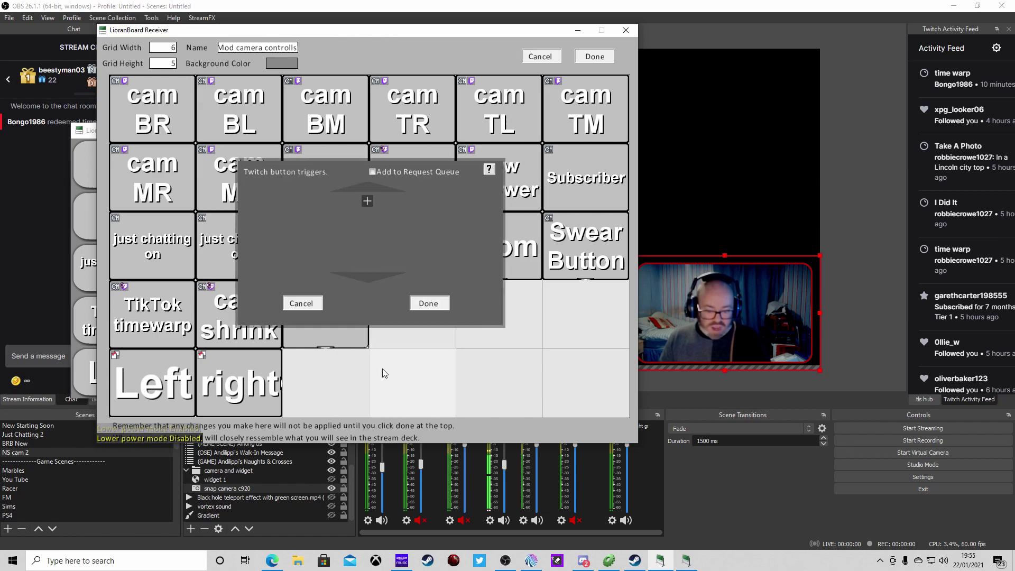
{"action": "left_click", "coordinate": [372, 171]}
Add a Point Redeem trigger for 'time warp 2' and confirm it
{"action": "left_click", "coordinate": [368, 201]}
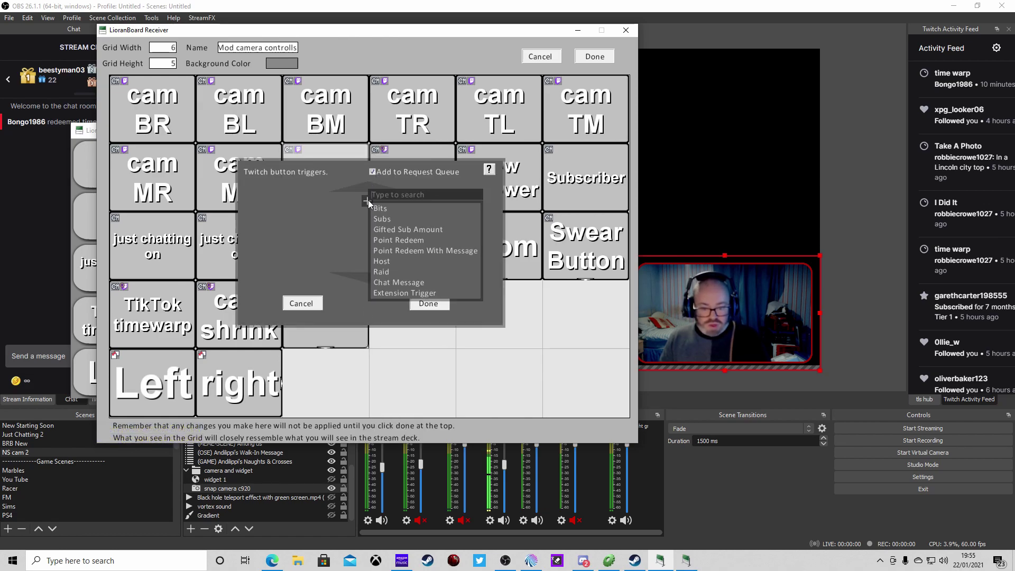
{"action": "left_click", "coordinate": [398, 240]}
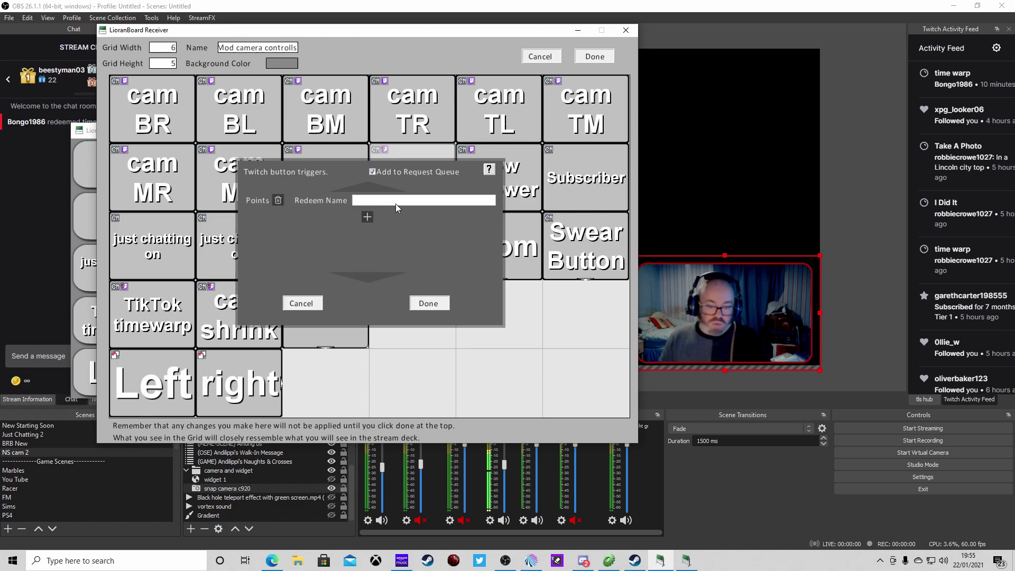
{"action": "type", "text": "time warp"}
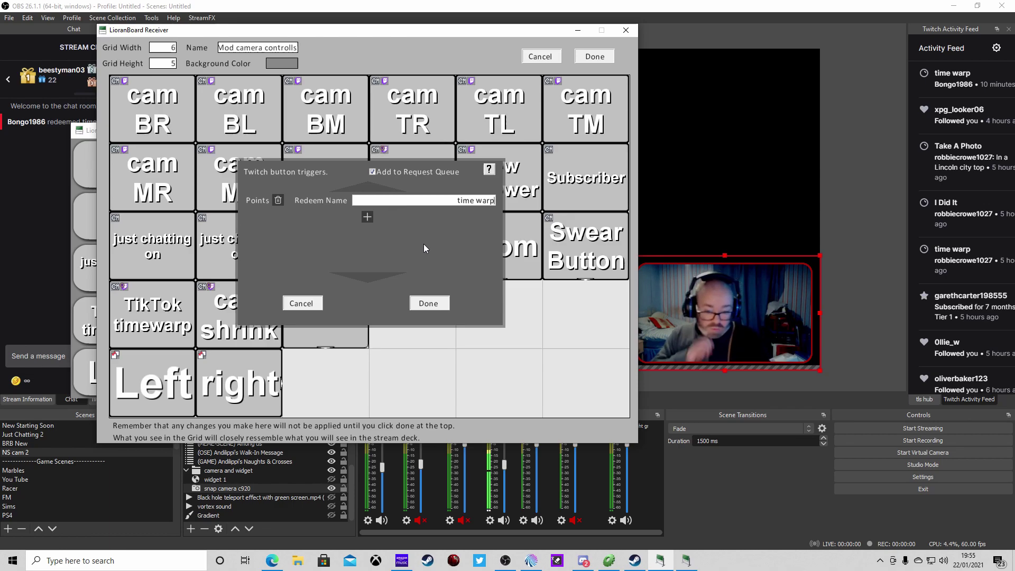
{"action": "key", "text": "BackSpace"}
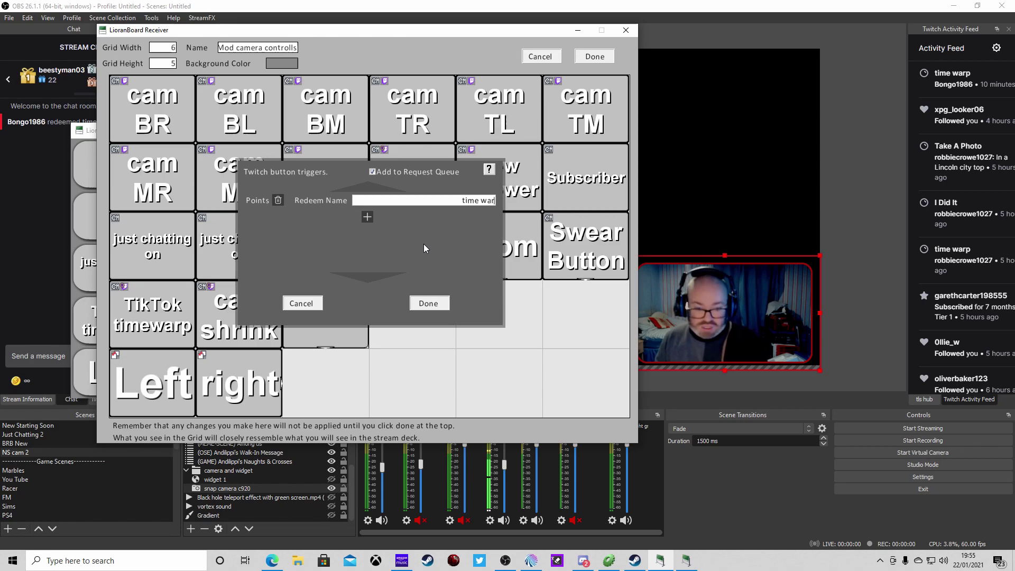
{"action": "type", "text": "p 2"}
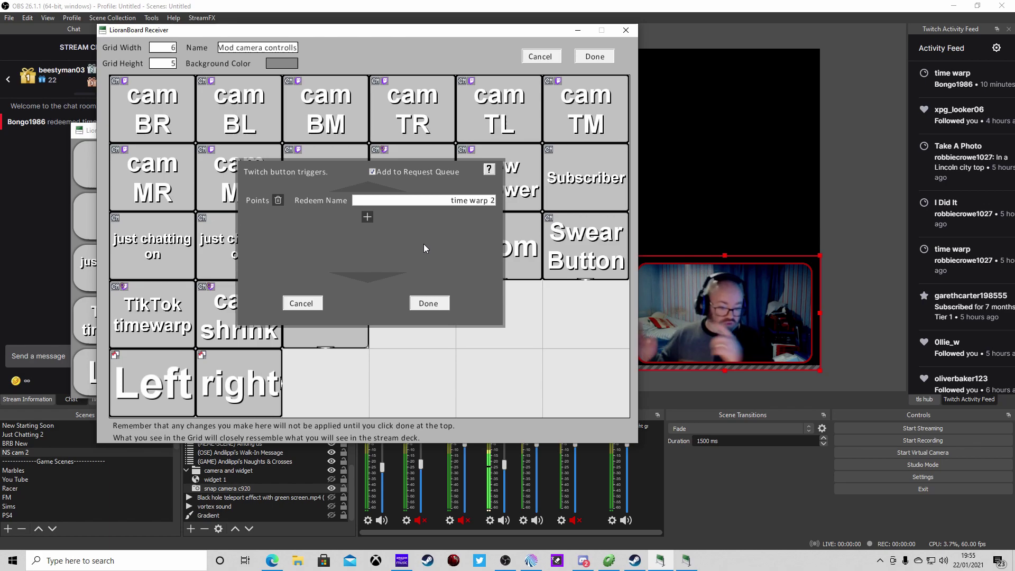
{"action": "left_click", "coordinate": [426, 306]}
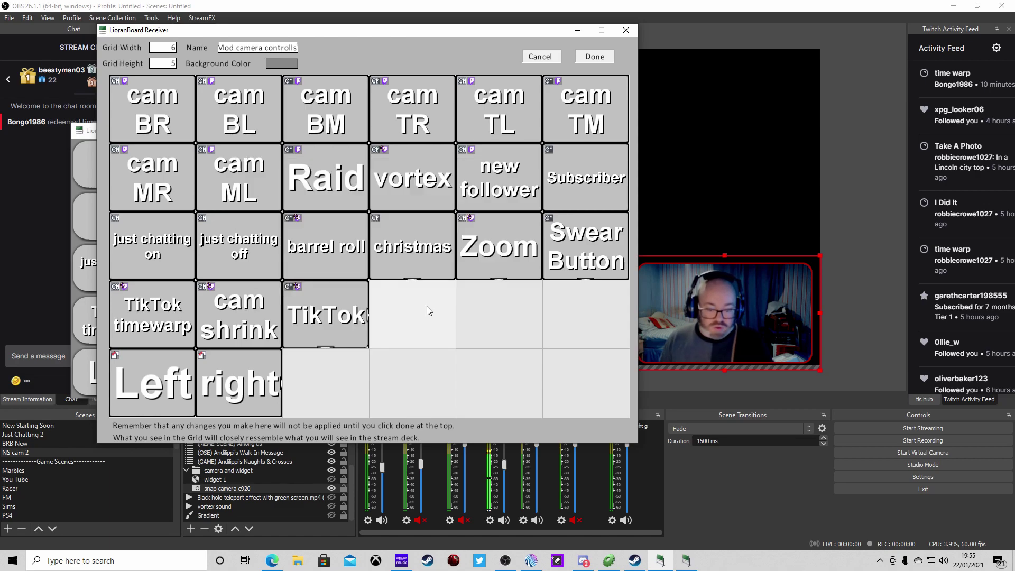
Save the deck edits and start a new custom reward from Manage Rewards & Challenges
{"action": "left_click", "coordinate": [592, 58]}
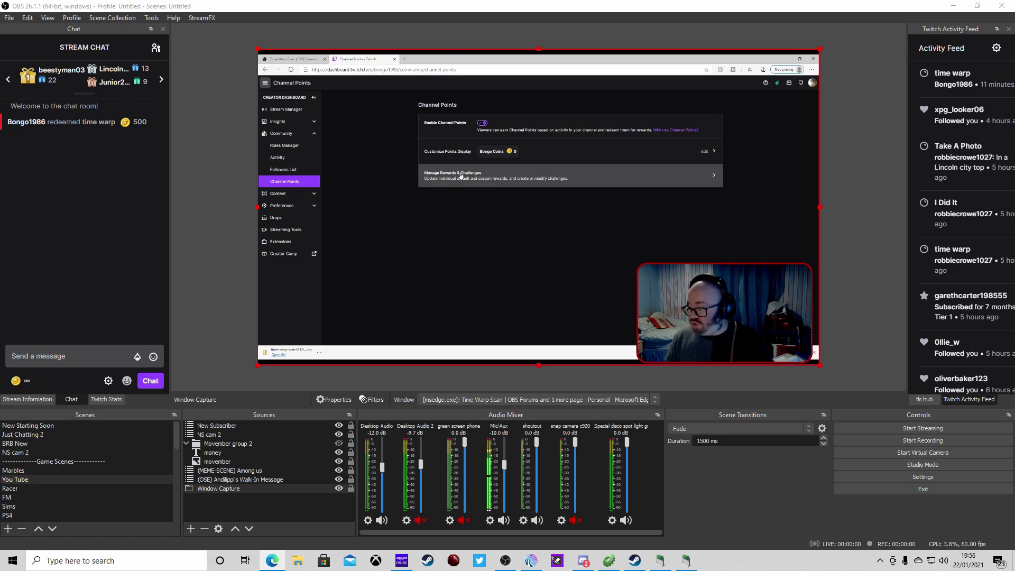
{"action": "left_click", "coordinate": [552, 176]}
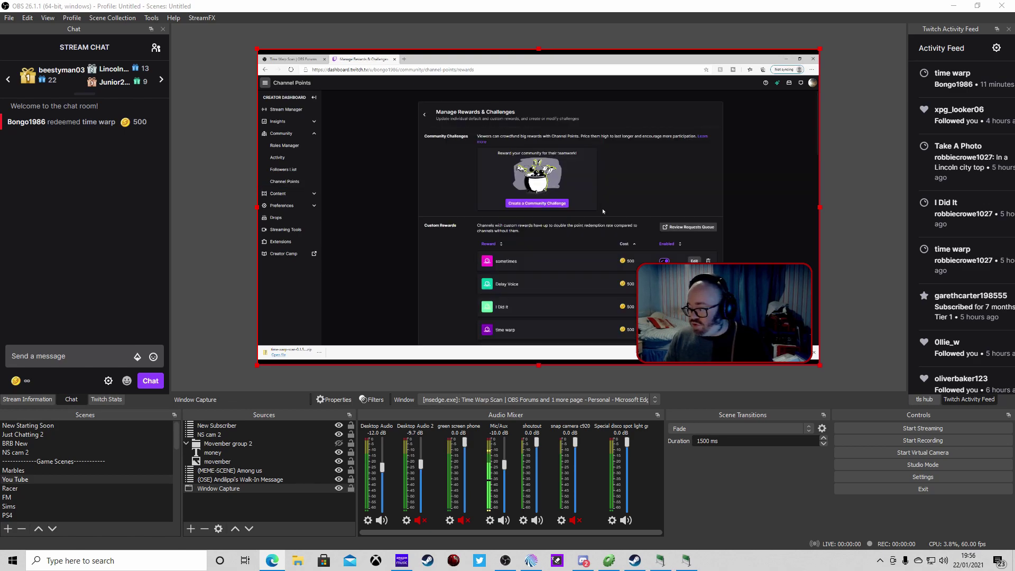
{"action": "scroll", "coordinate": [602, 211], "scroll_direction": "down", "scroll_amount": 10}
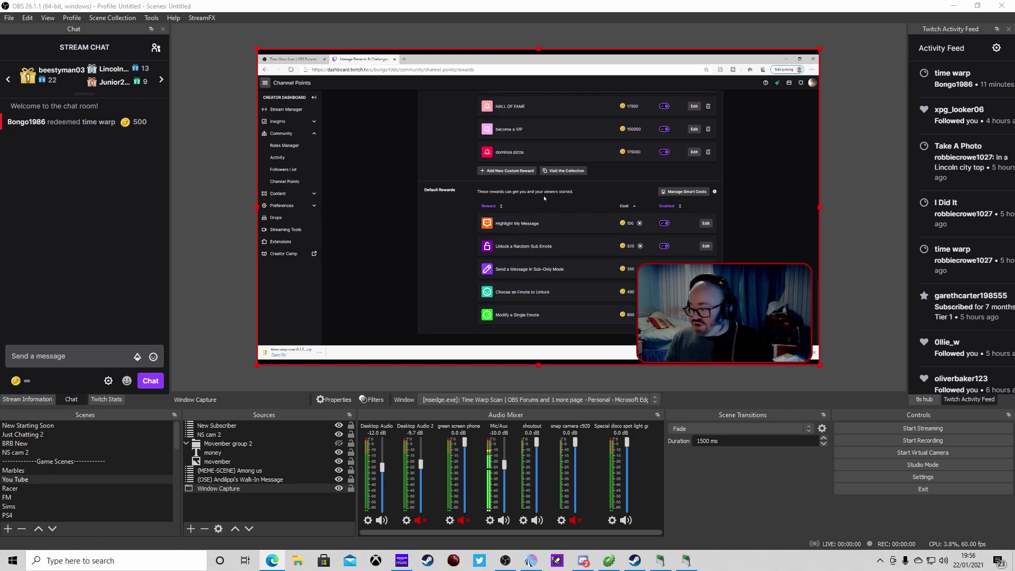
{"action": "left_click", "coordinate": [523, 171]}
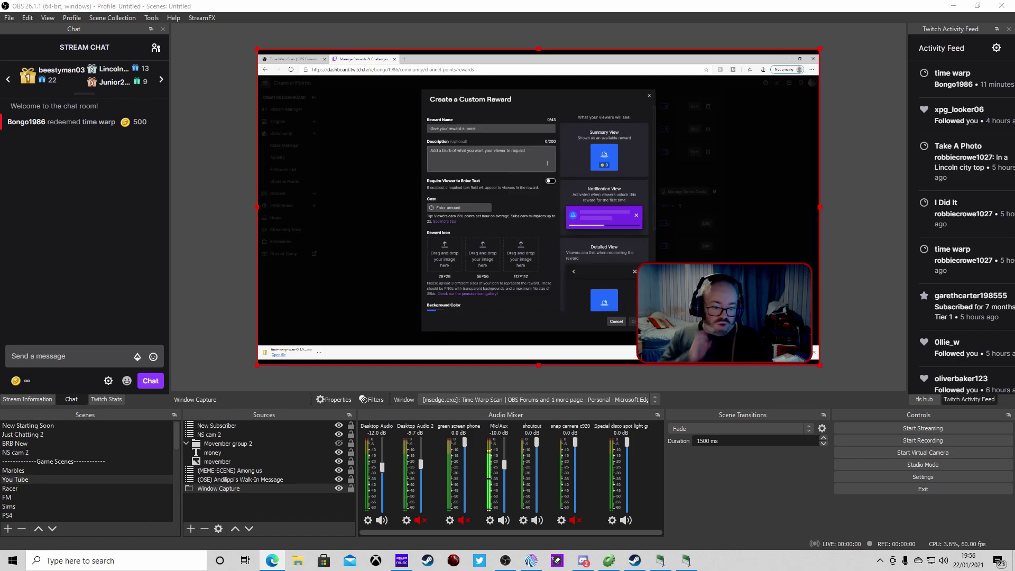
Create a custom reward named 'time warp 2' costing 500 channel points
{"action": "left_click", "coordinate": [444, 128]}
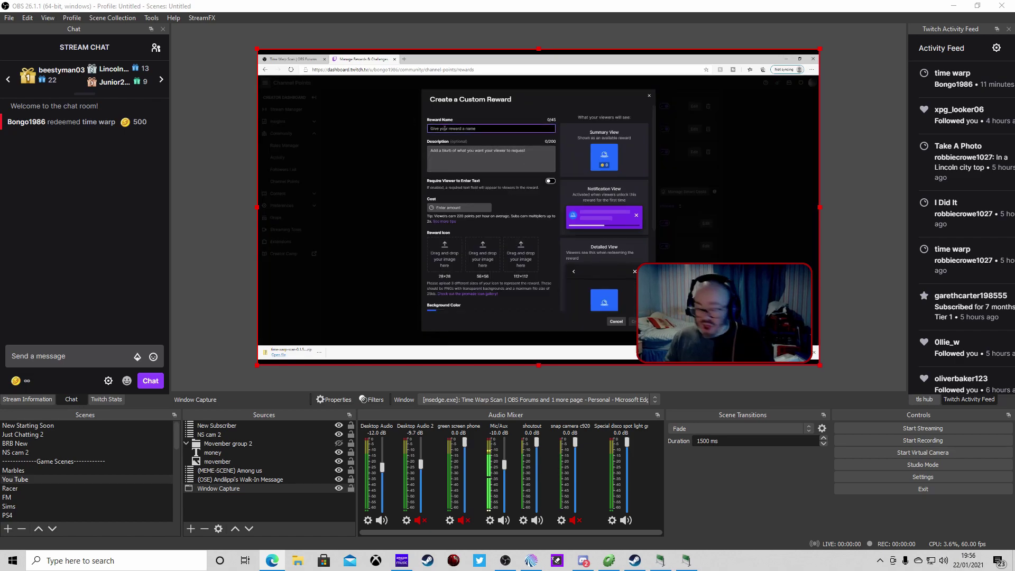
{"action": "type", "text": "time warp"}
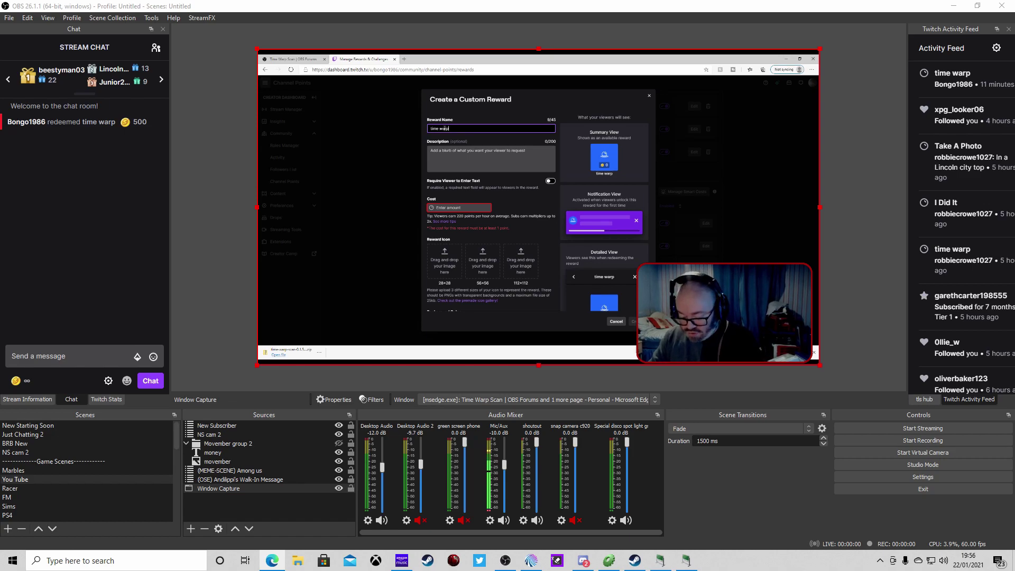
{"action": "type", "text": " 2"}
{"action": "left_click", "coordinate": [459, 207]}
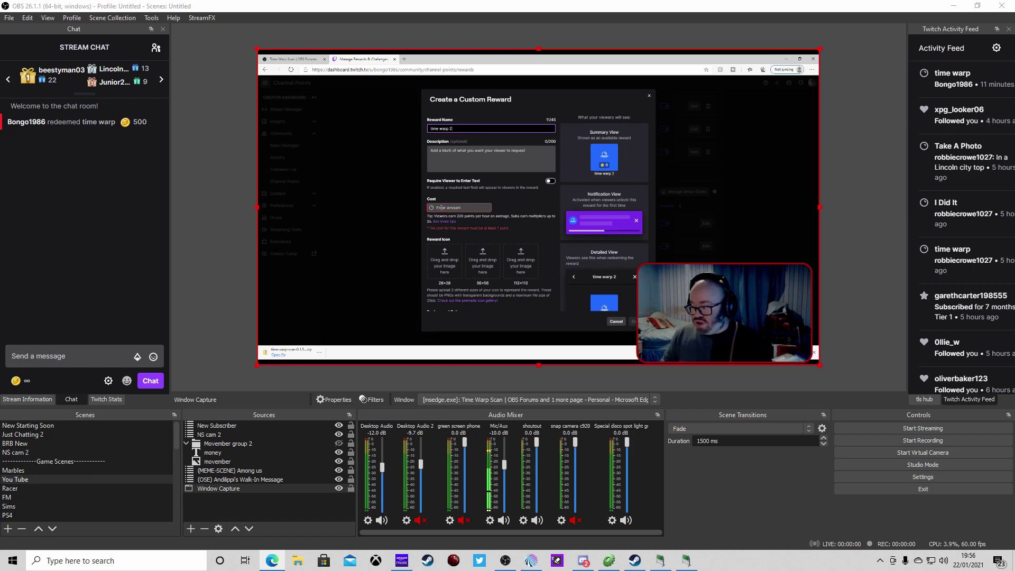
{"action": "type", "text": "500"}
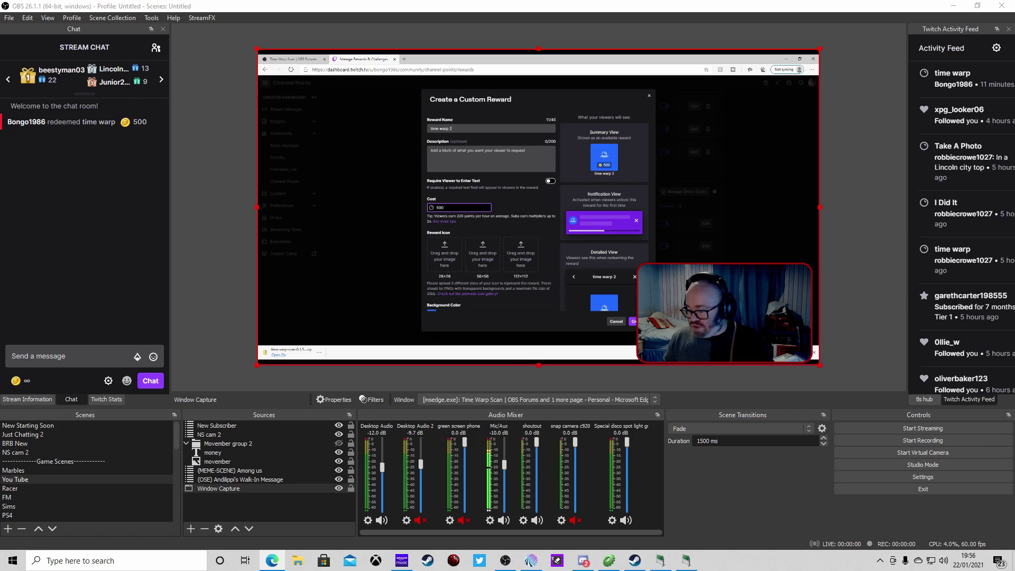
{"action": "key", "text": "Return"}
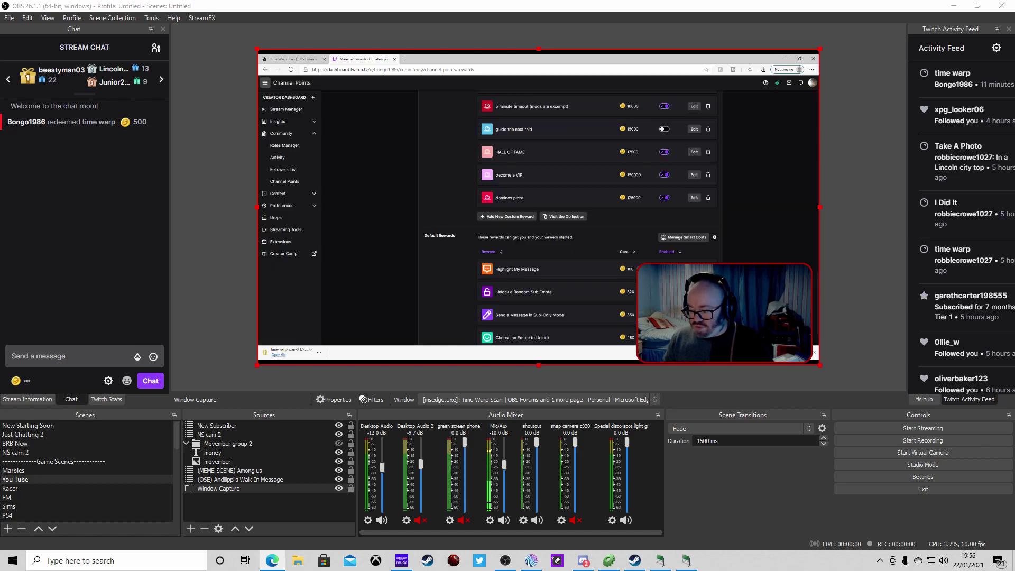
Redeem 'time warp 2' for 500 points from chat, then switch to the NS cam 2 scene
{"action": "left_click", "coordinate": [20, 381]}
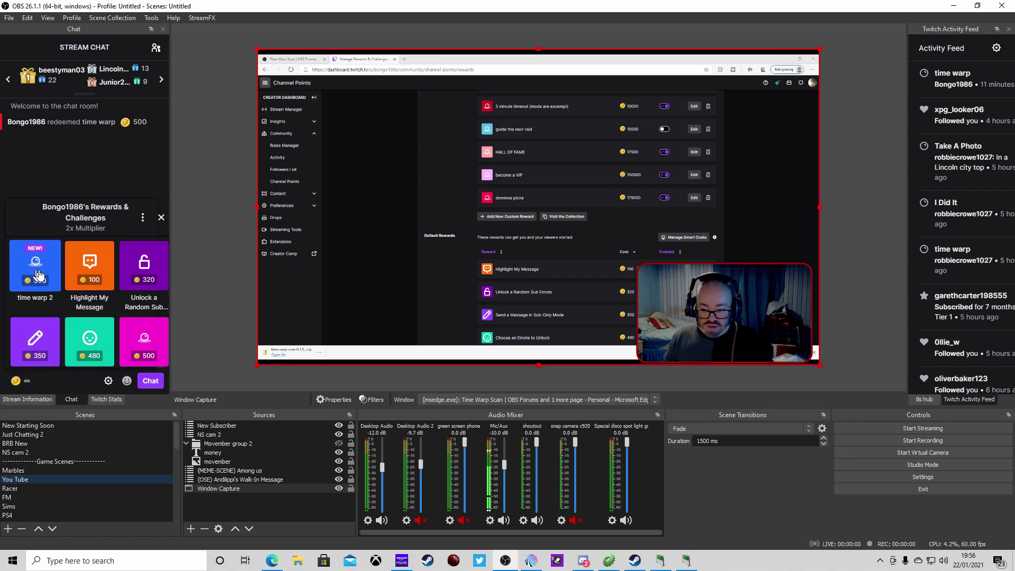
{"action": "left_click", "coordinate": [38, 275]}
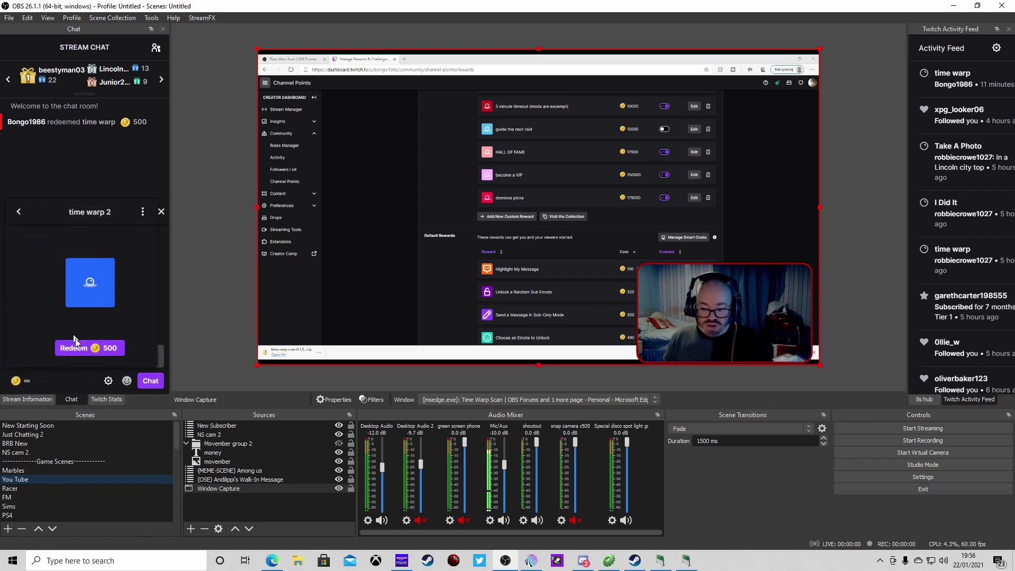
{"action": "left_click", "coordinate": [76, 349]}
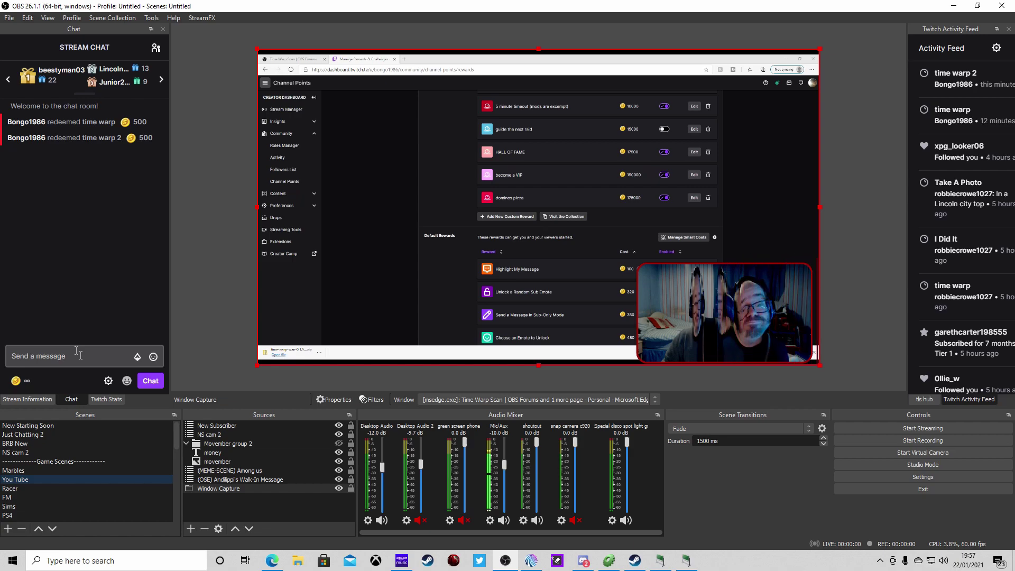
{"action": "left_click", "coordinate": [15, 452]}
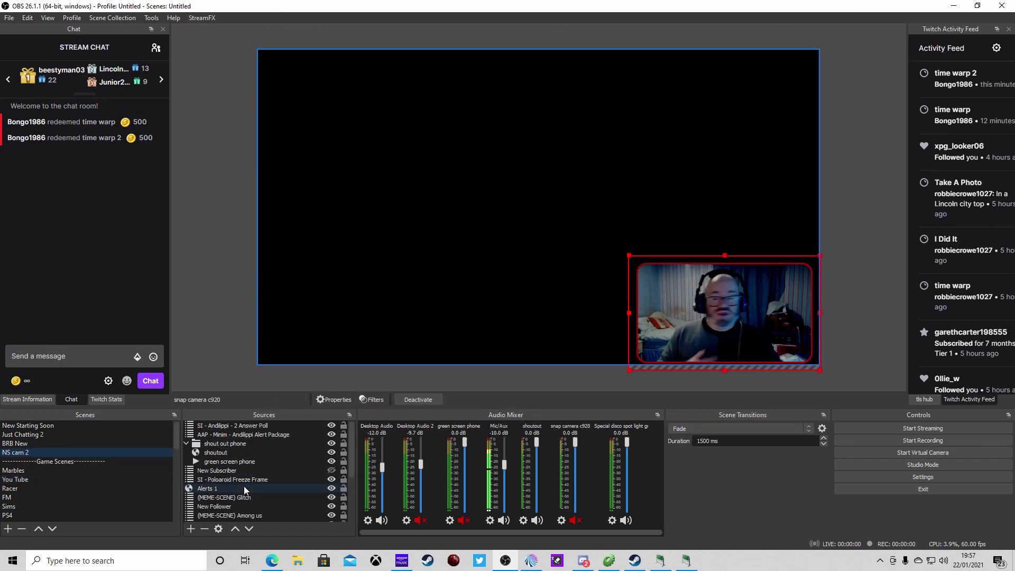